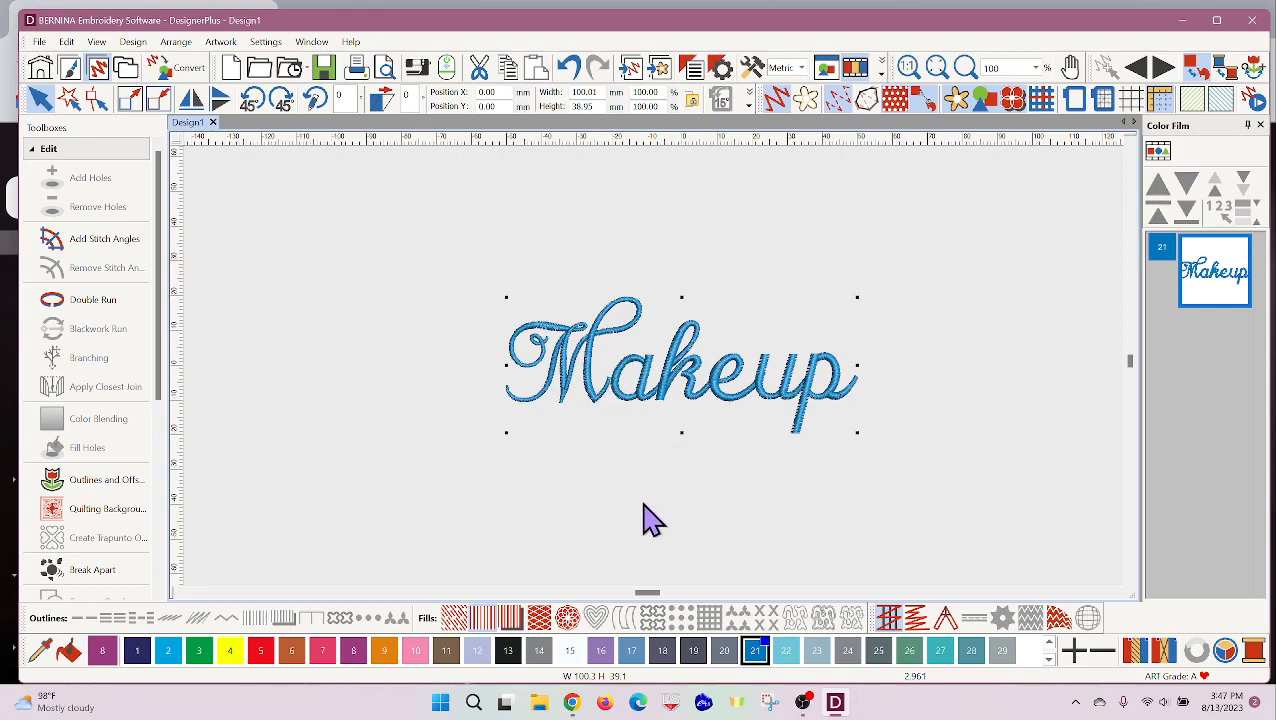
# - Set the pull compensation of the Makeup lettering to 0.70 mm in its effects
pyautogui.click(721, 68)
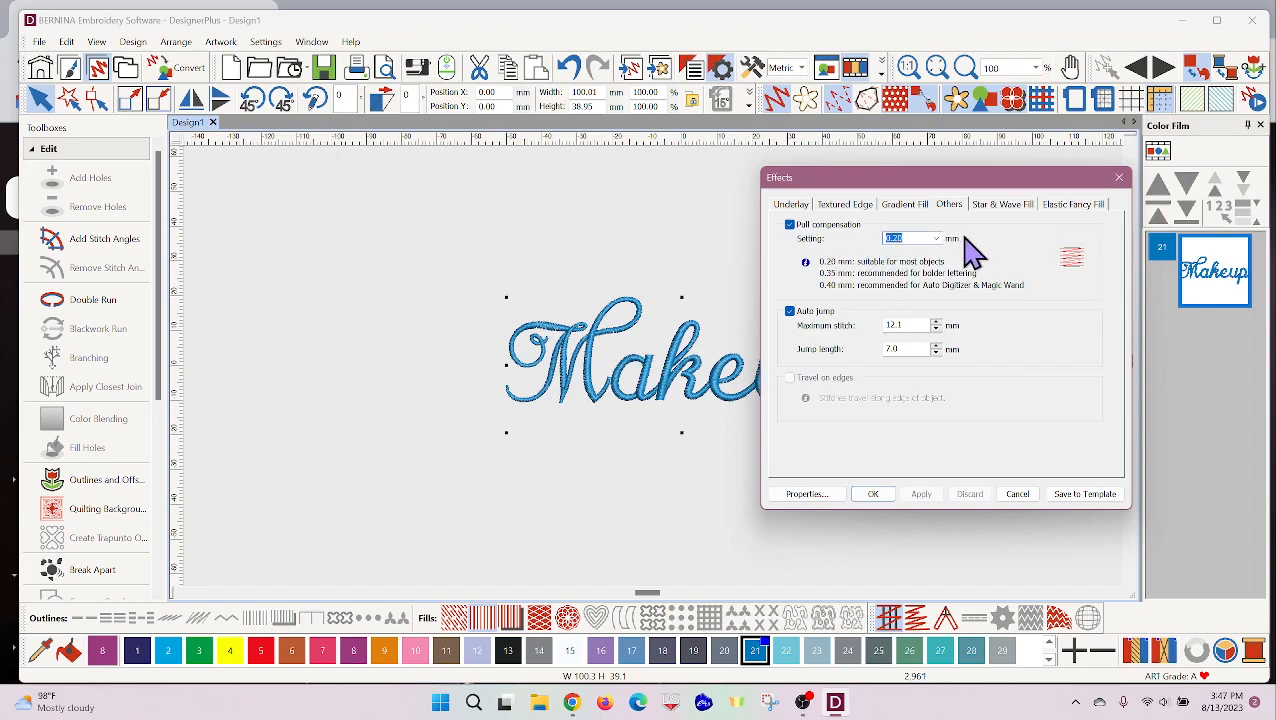
pyautogui.write('.7')
pyautogui.click(913, 499)
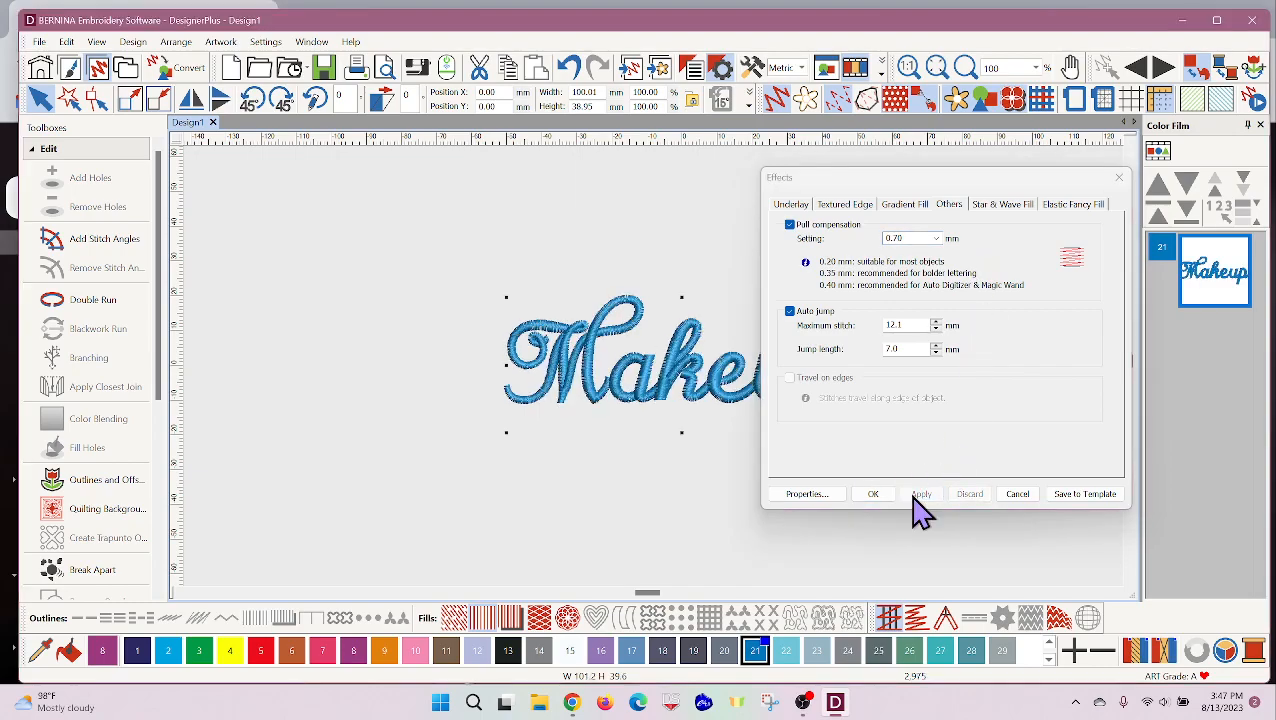
pyautogui.click(1118, 180)
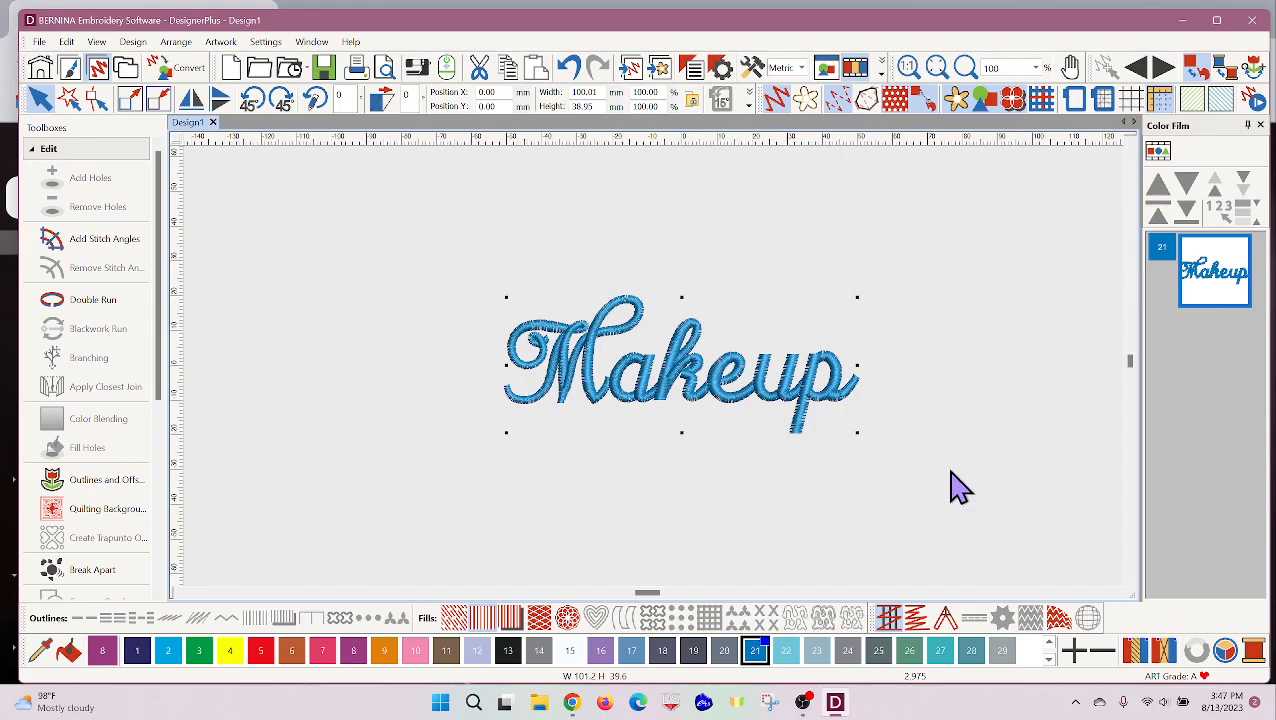
# - Add a 0.50 mm offset outline in 3151 Isacord 40 around the lettering and change its stitch type to Triple
pyautogui.click(108, 488)
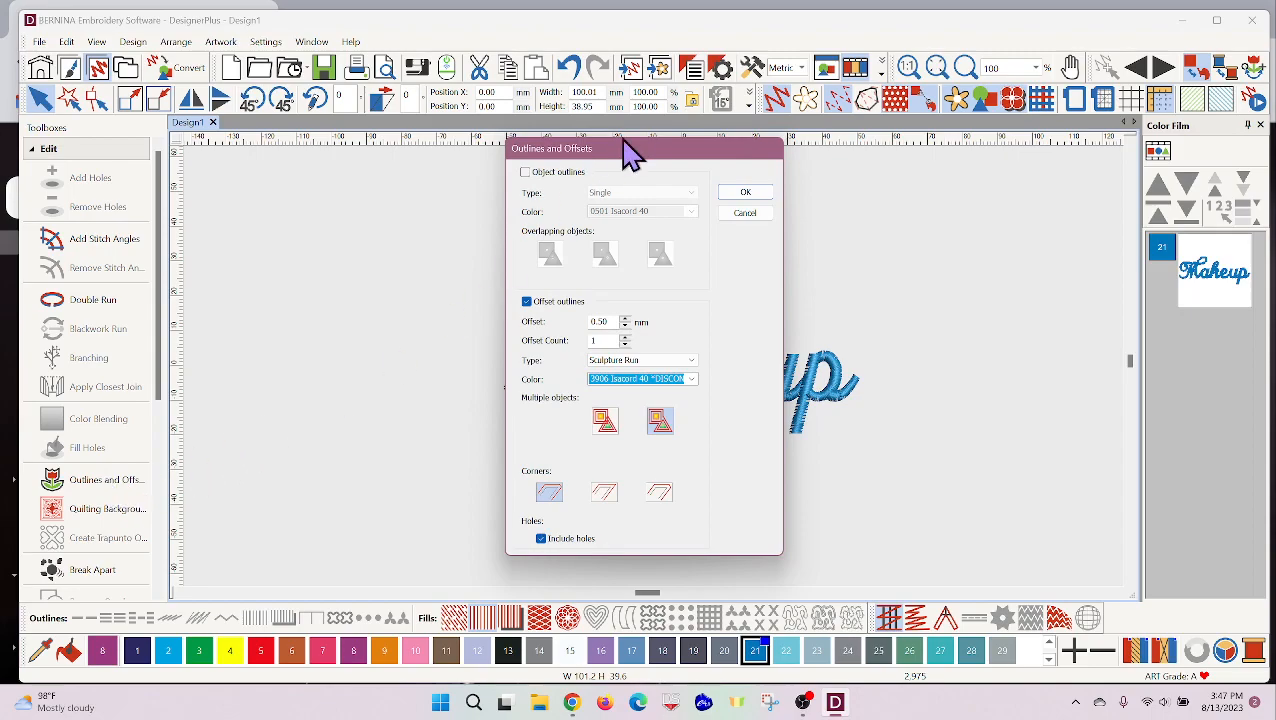
pyautogui.moveTo(643, 152); pyautogui.dragTo(329, 170)
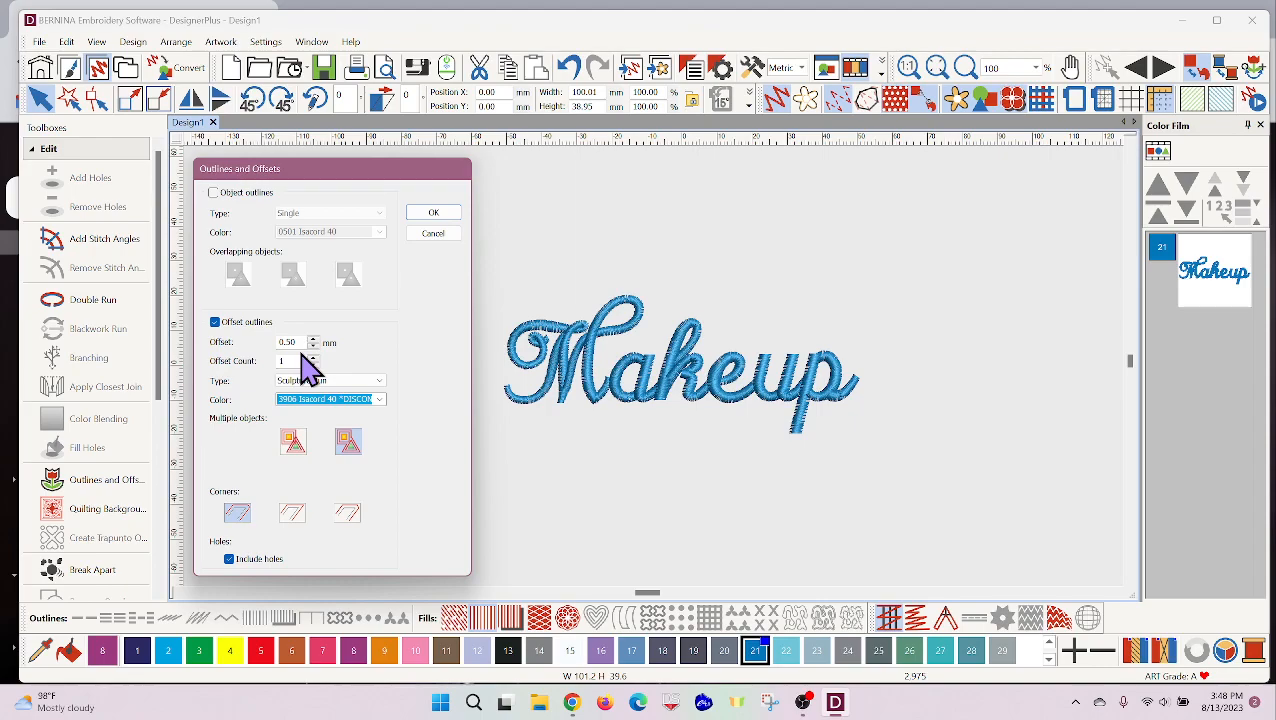
pyautogui.click(377, 399)
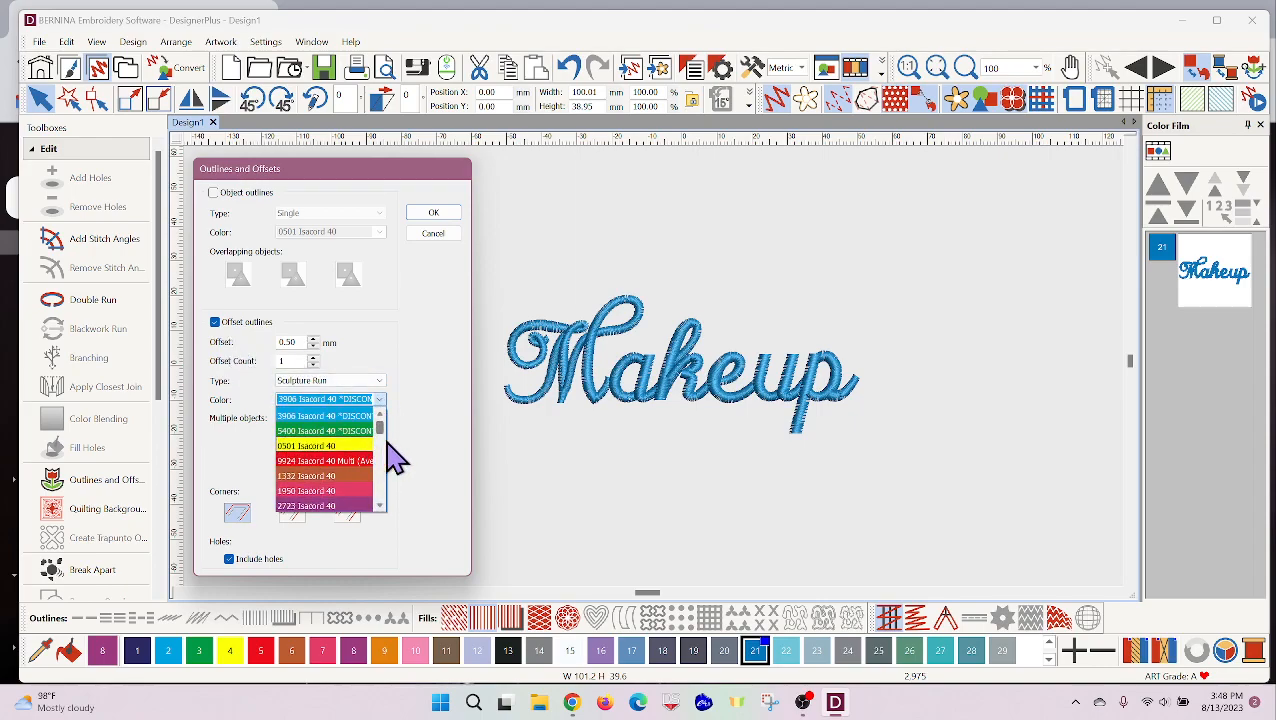
pyautogui.click(379, 414)
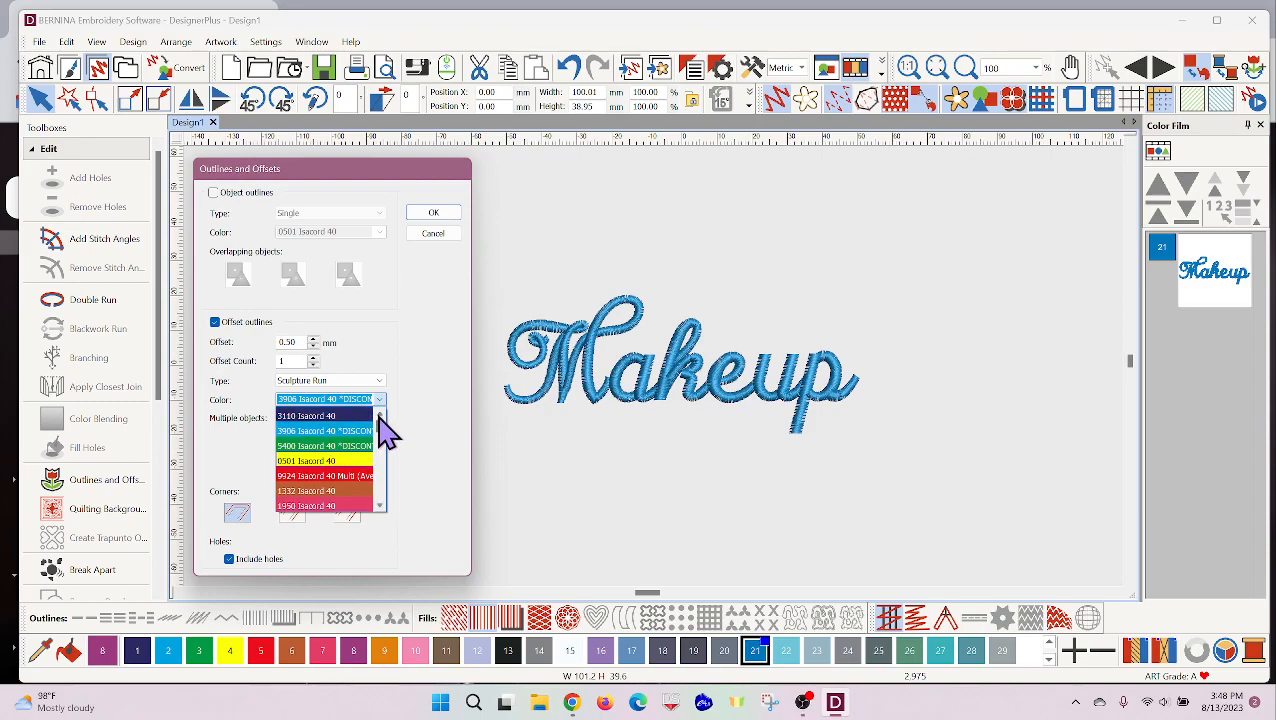
pyautogui.scroll(-3, 384, 447)
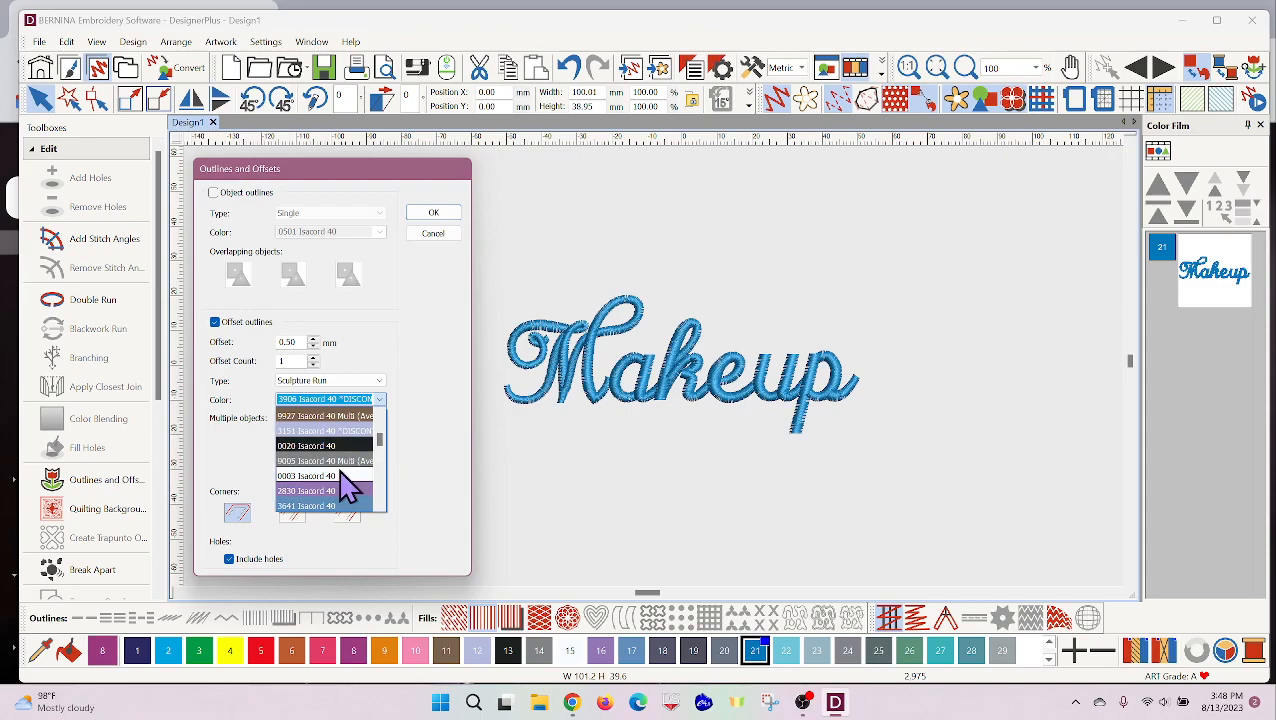
pyautogui.click(354, 432)
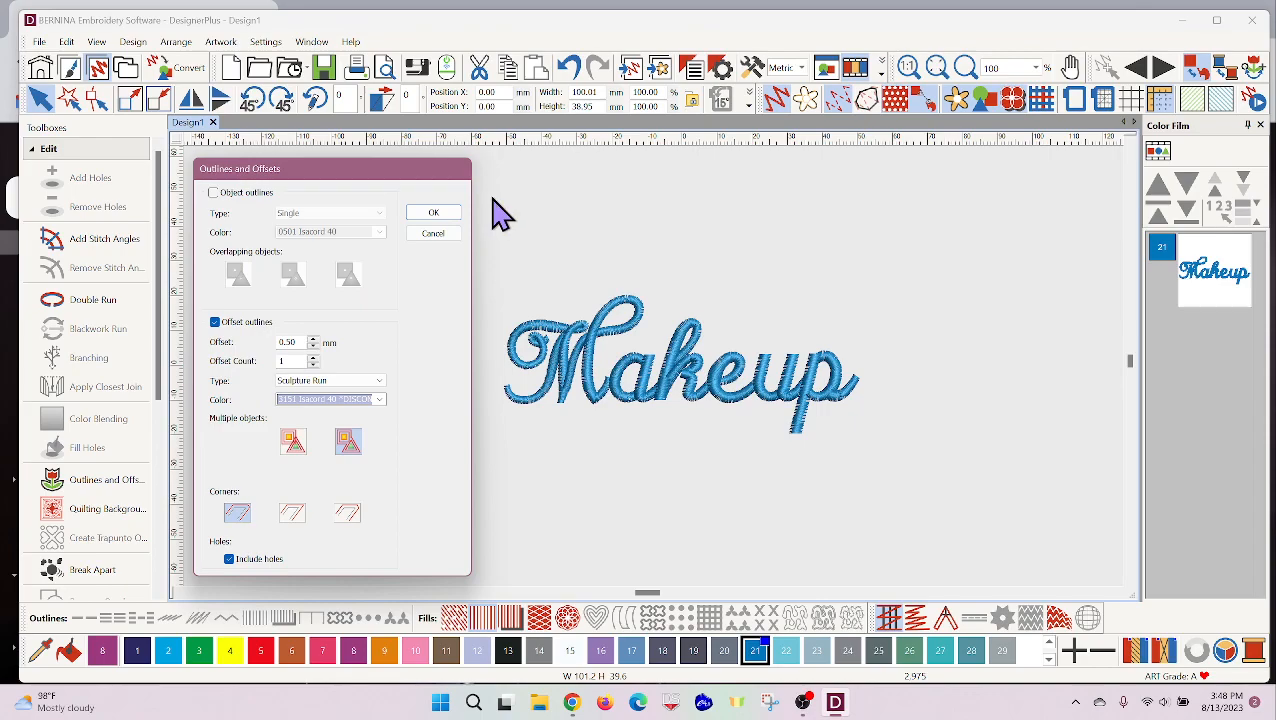
pyautogui.click(434, 216)
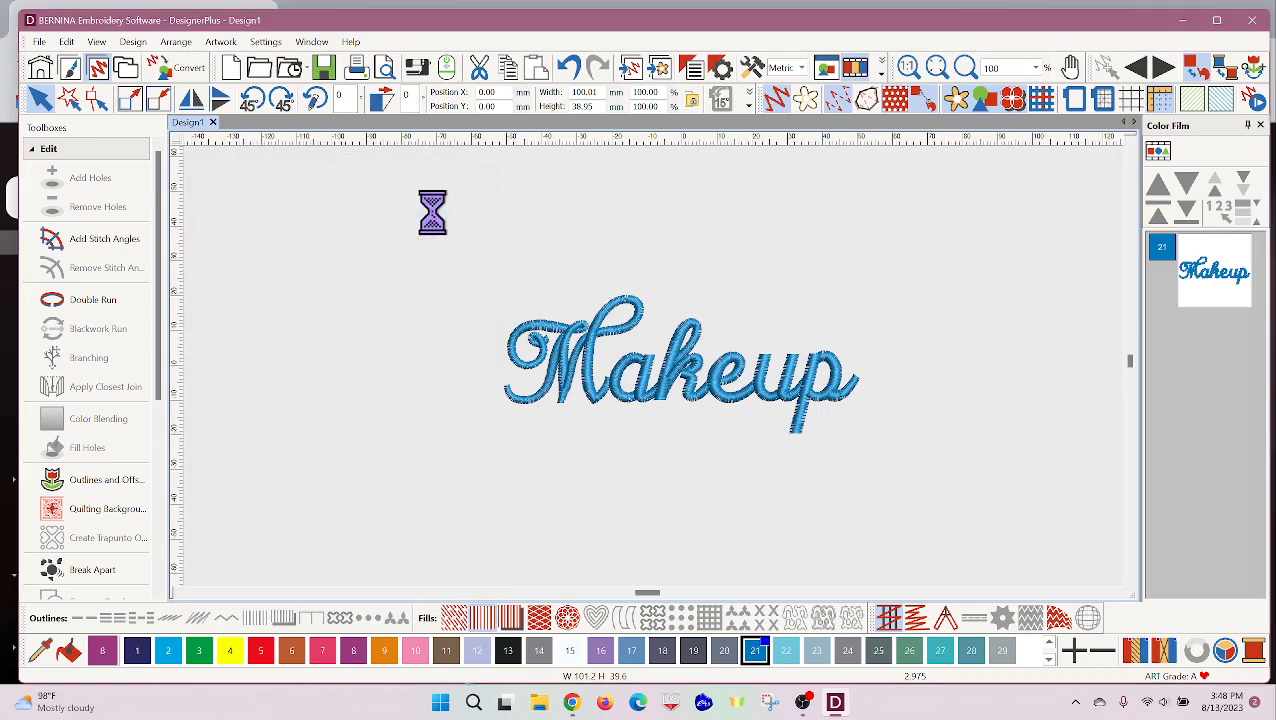
pyautogui.click(440, 230)
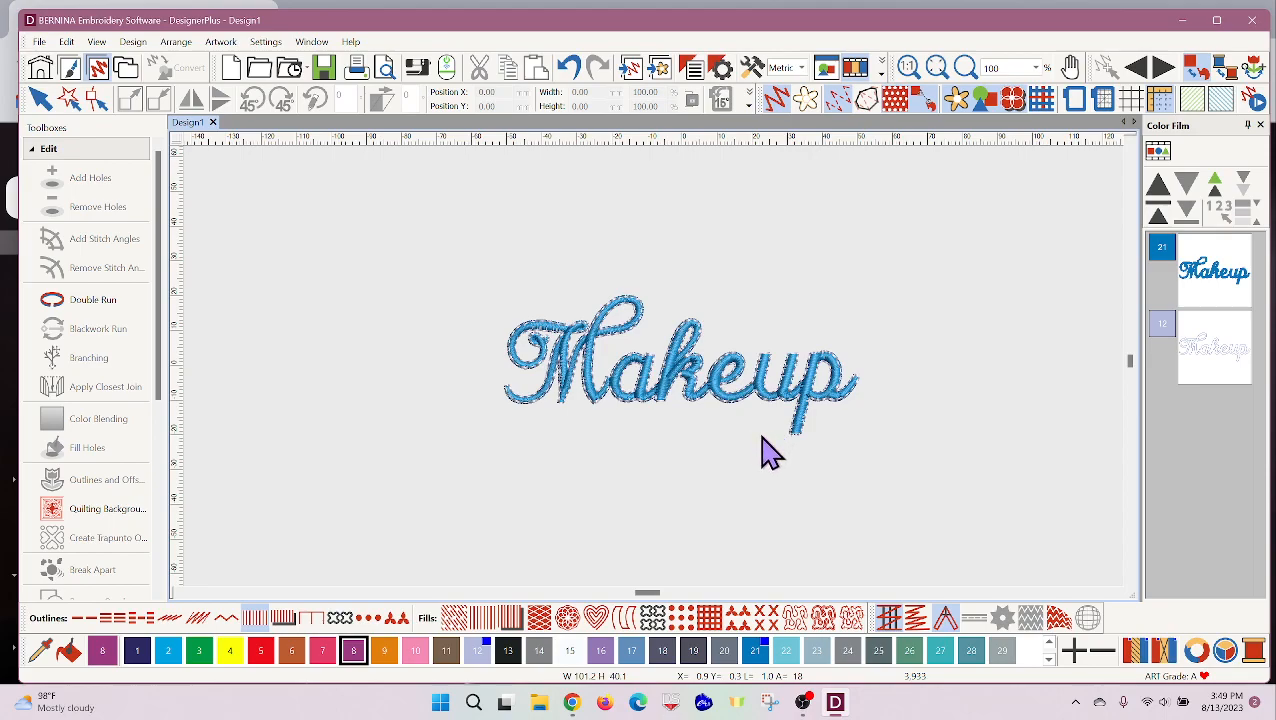
pyautogui.click(1210, 348)
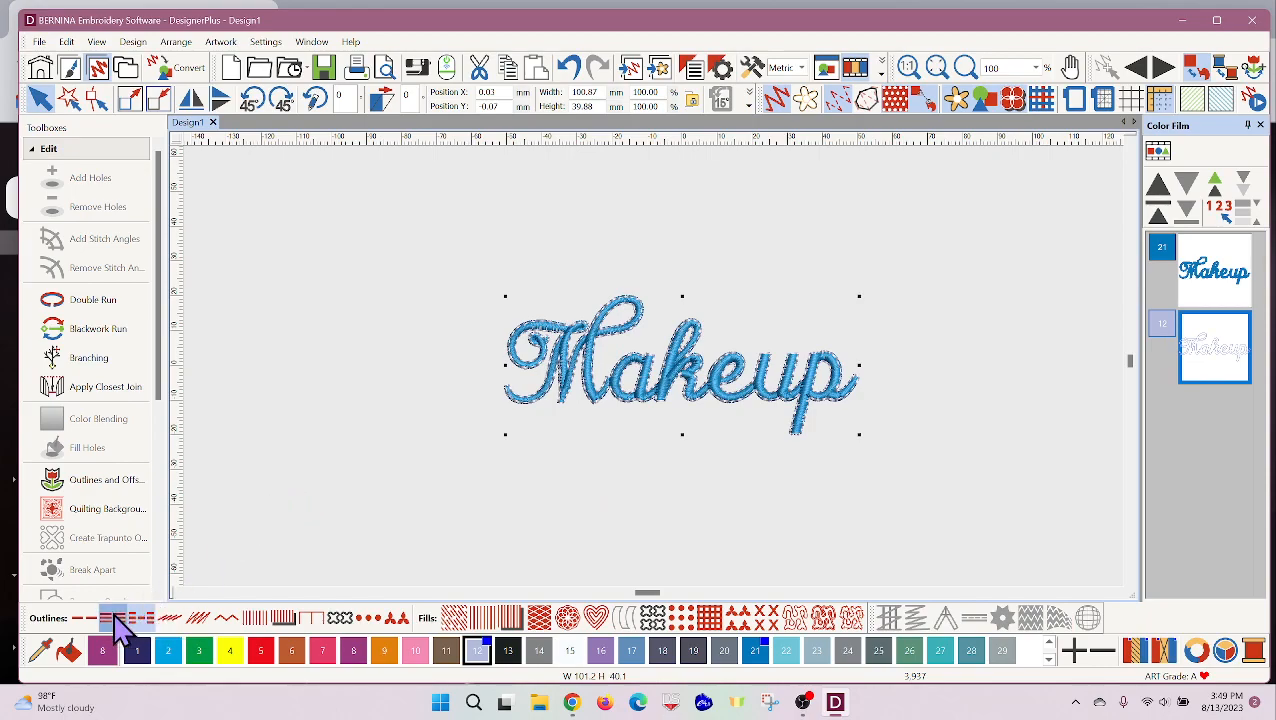
pyautogui.click(565, 535)
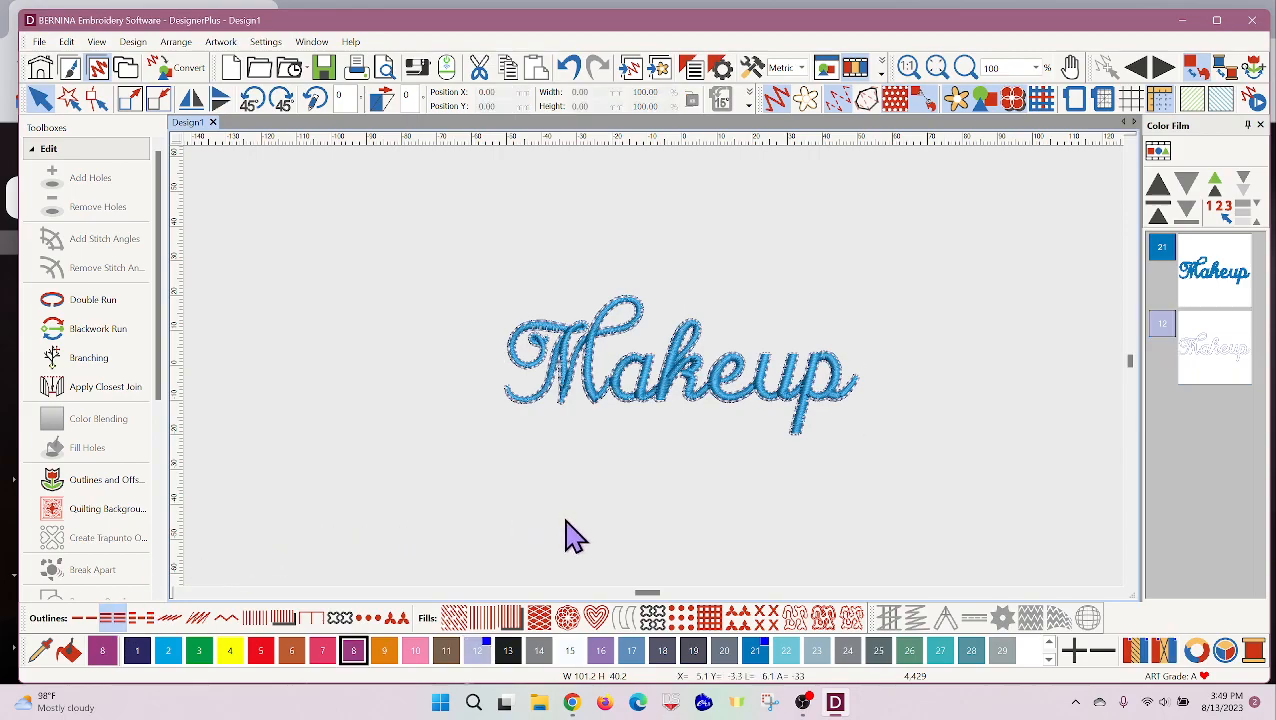
# - Add a Single offset outline around the Makeup lettering at 4.00 mm in color 2830 Isacord 40
pyautogui.click(1223, 289)
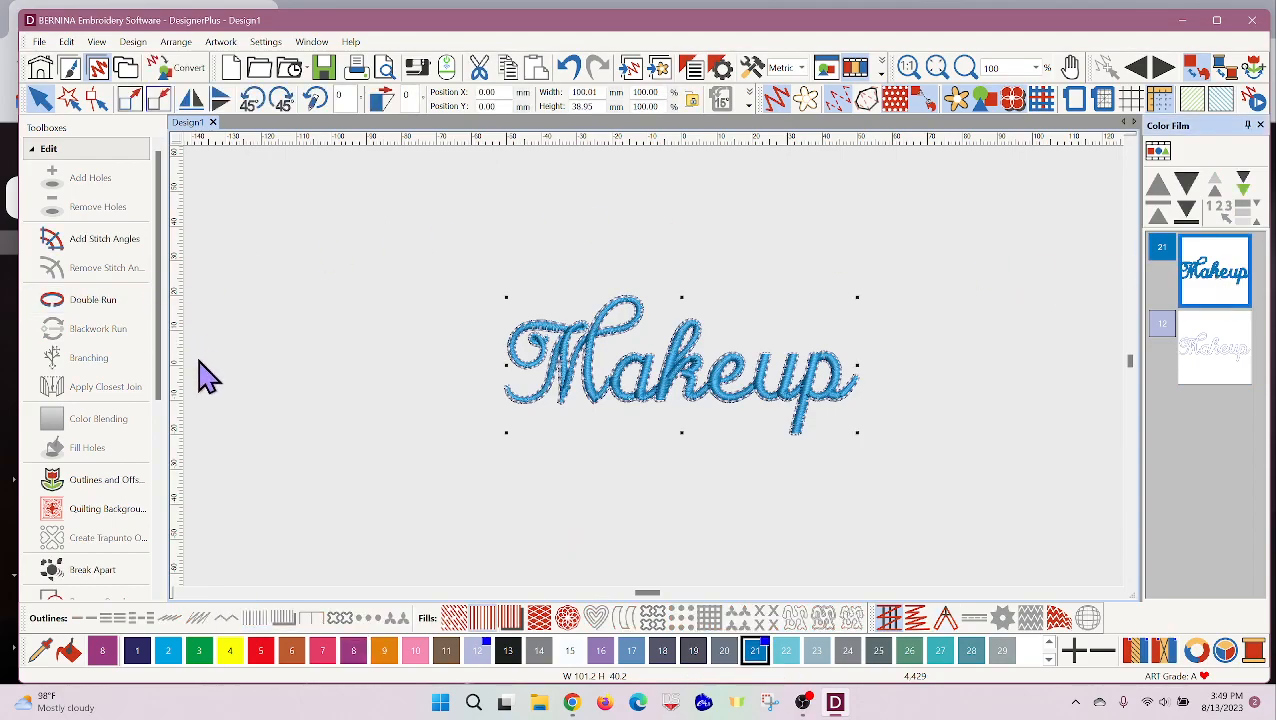
pyautogui.click(103, 487)
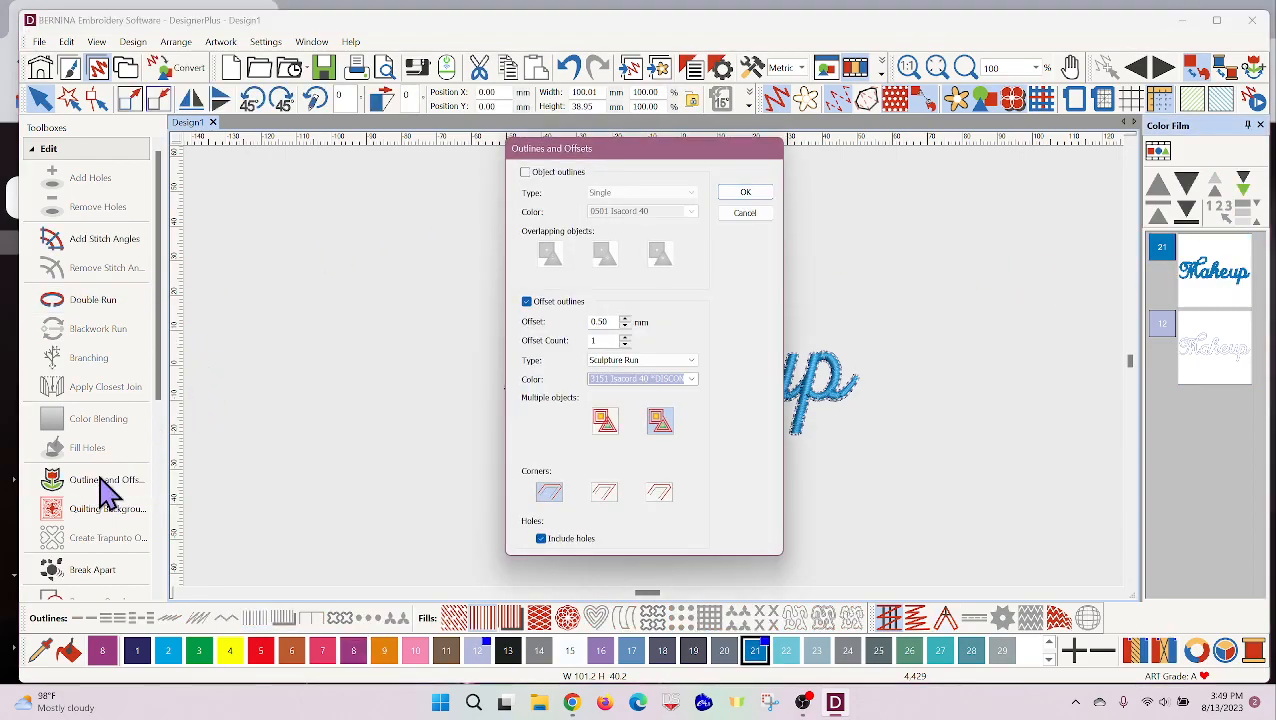
pyautogui.moveTo(610, 322); pyautogui.dragTo(584, 320)
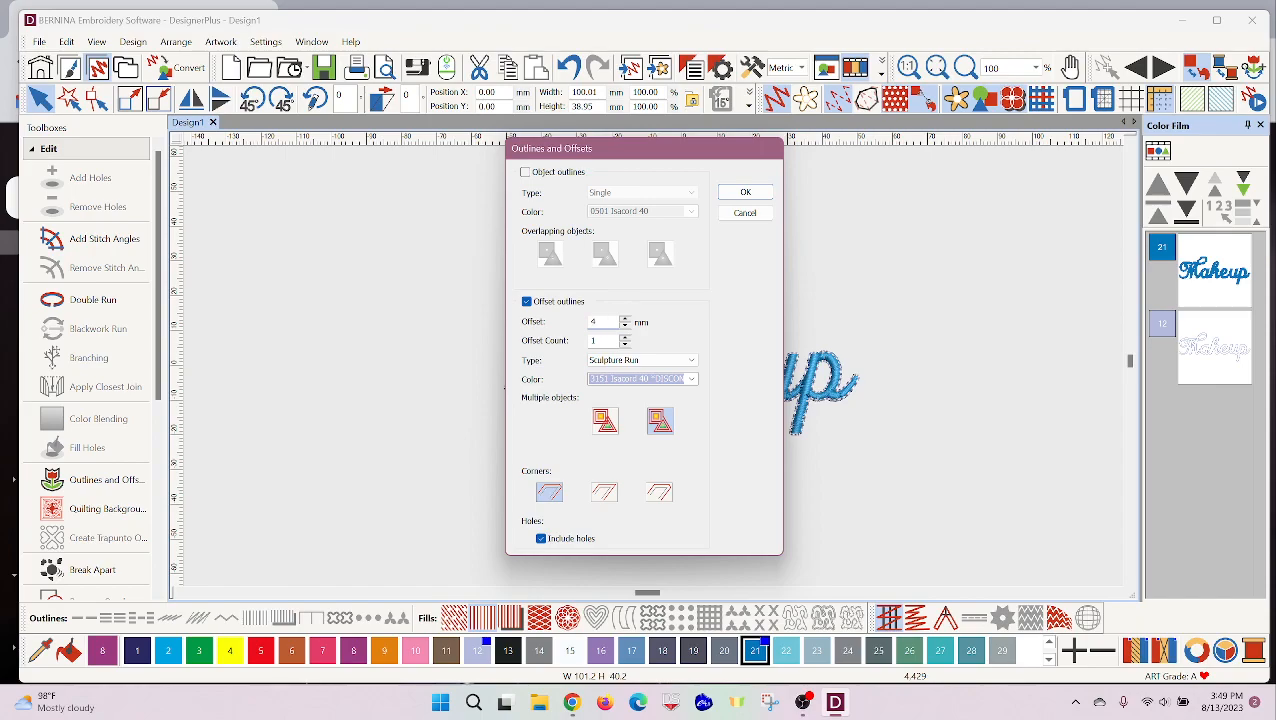
pyautogui.write('4')
pyautogui.click(693, 361)
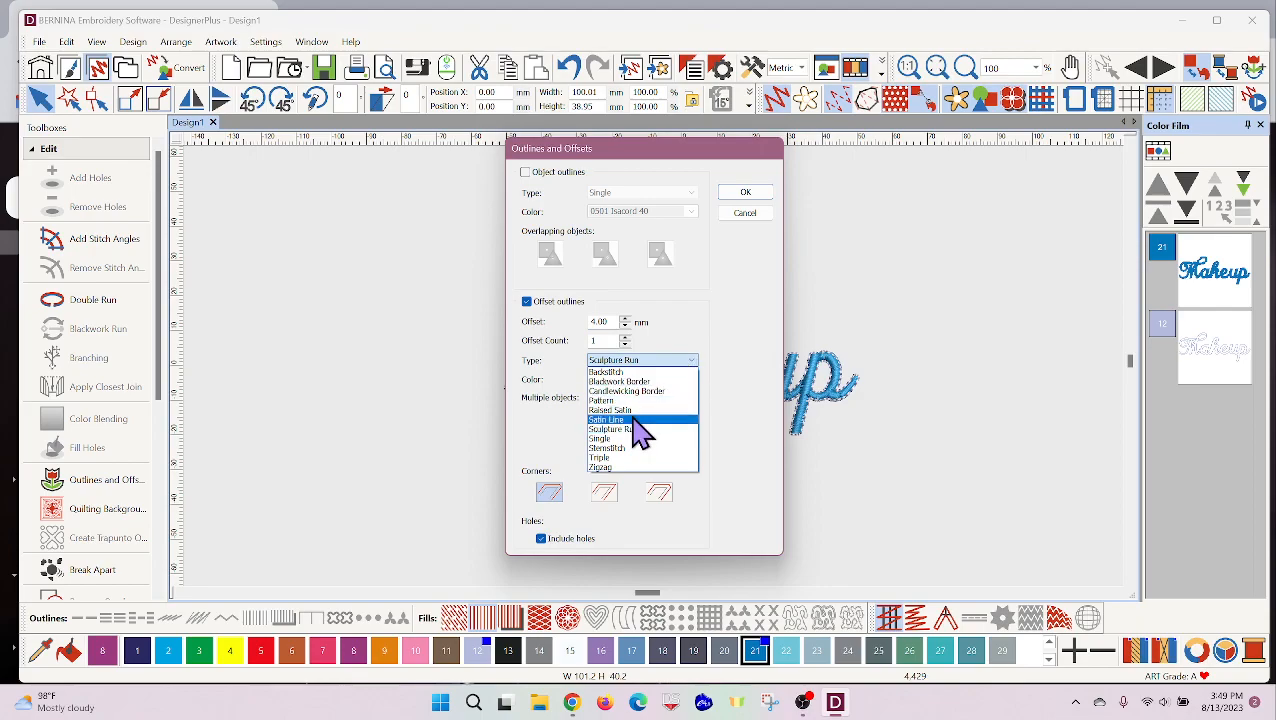
pyautogui.click(601, 439)
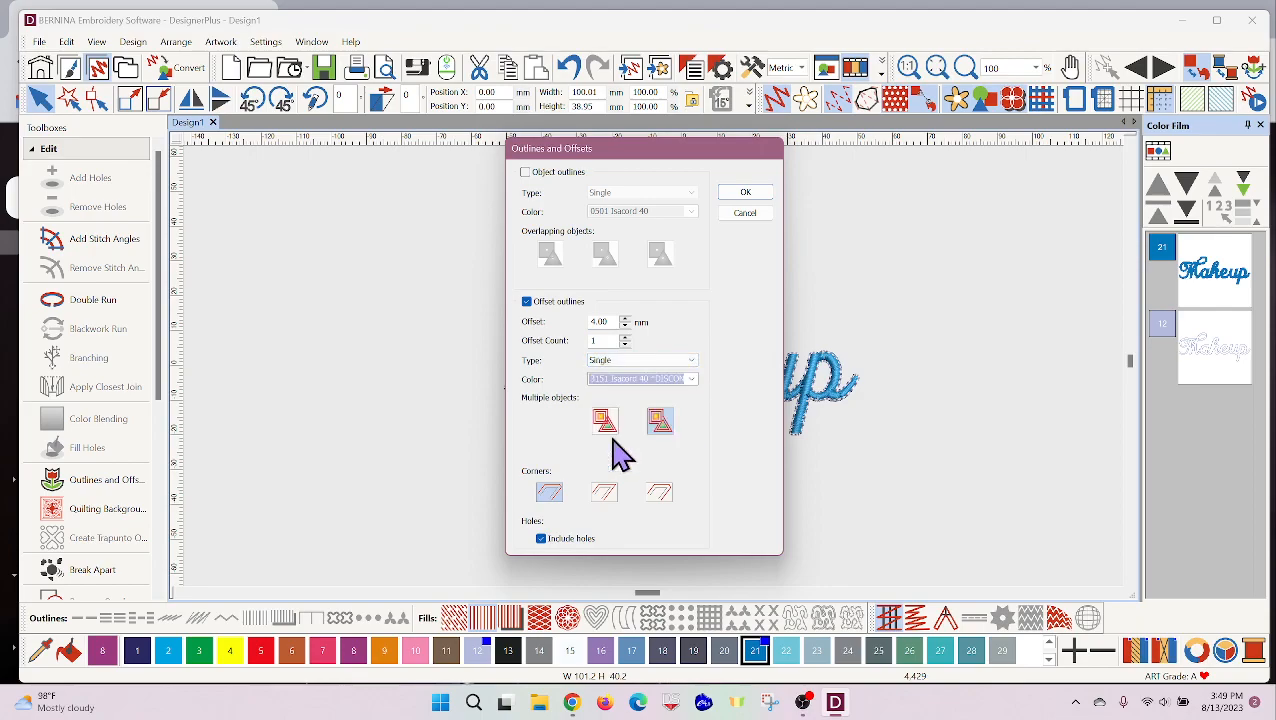
pyautogui.click(691, 379)
pyautogui.click(653, 456)
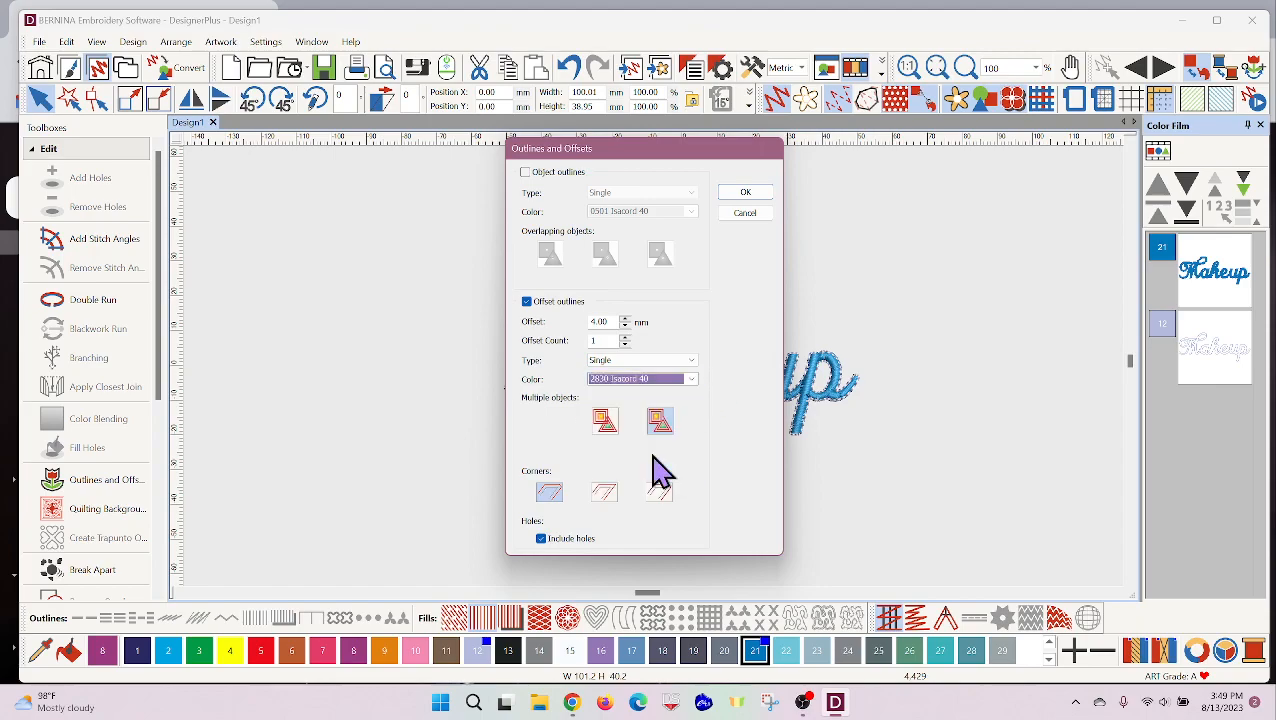
pyautogui.click(748, 193)
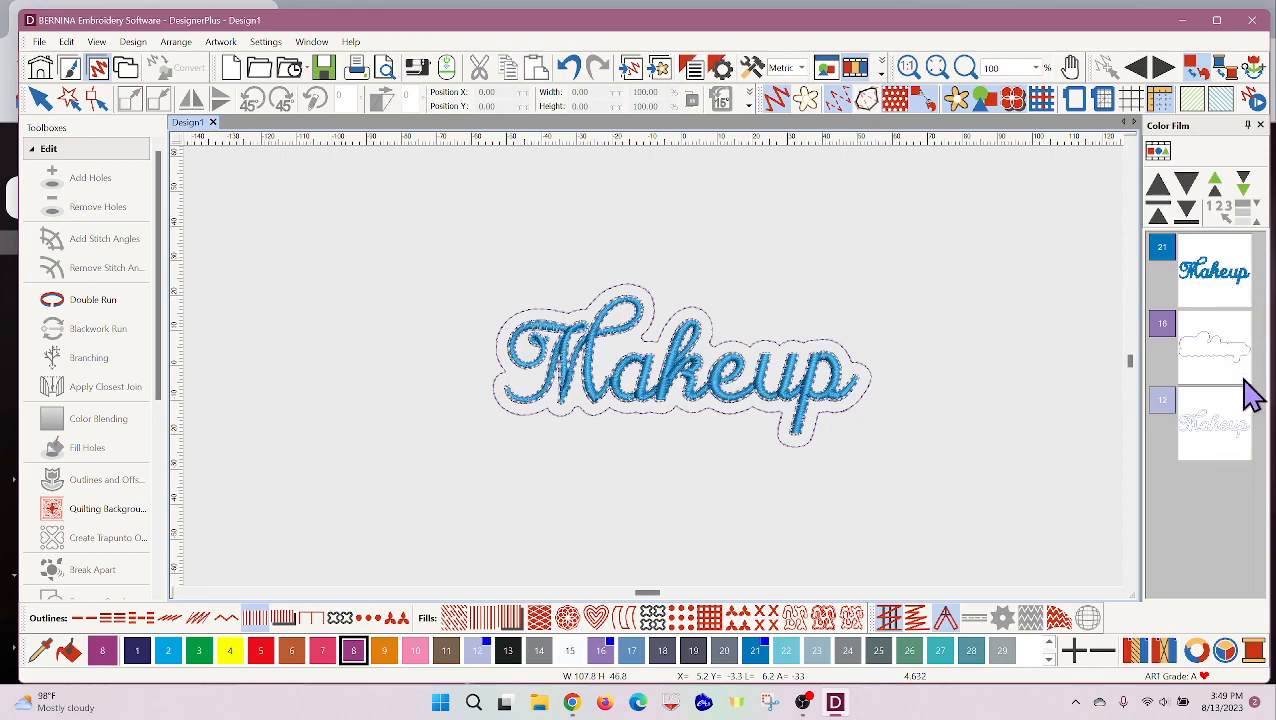
# - Move the inner triple-stitch outline one place earlier in the color sequence, ahead of the purple outer outline
pyautogui.click(1219, 418)
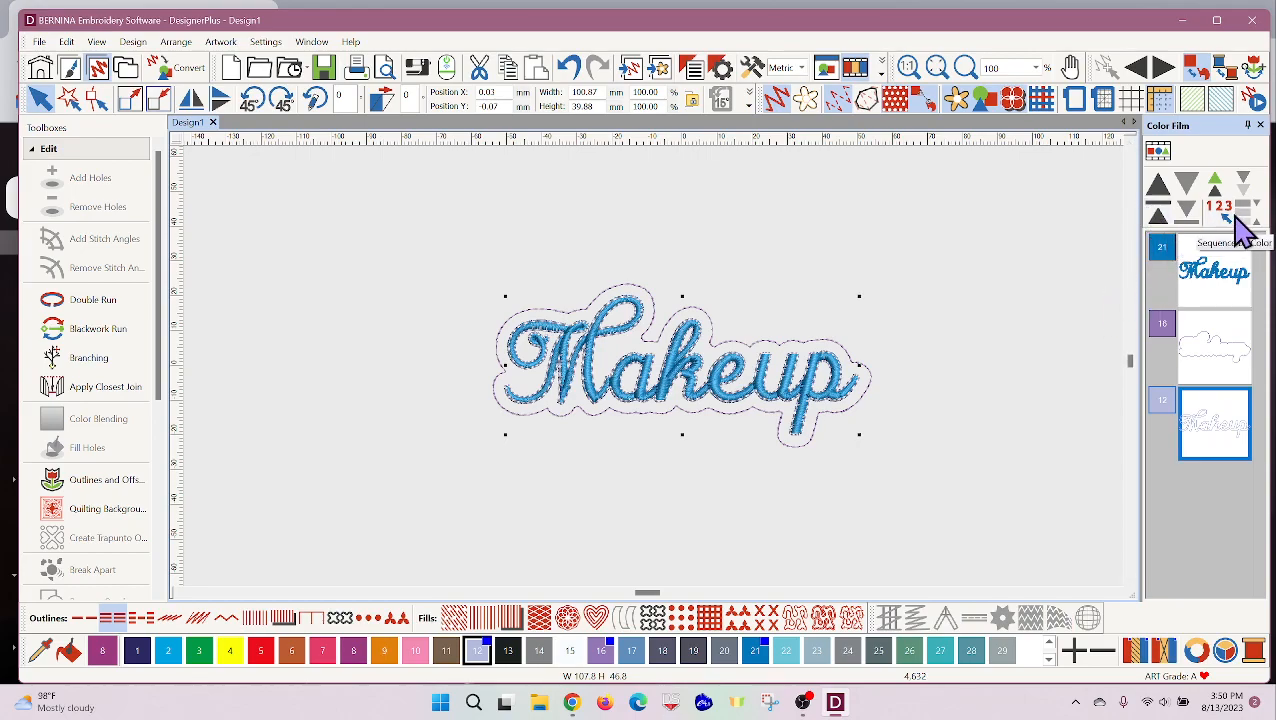
pyautogui.click(1216, 182)
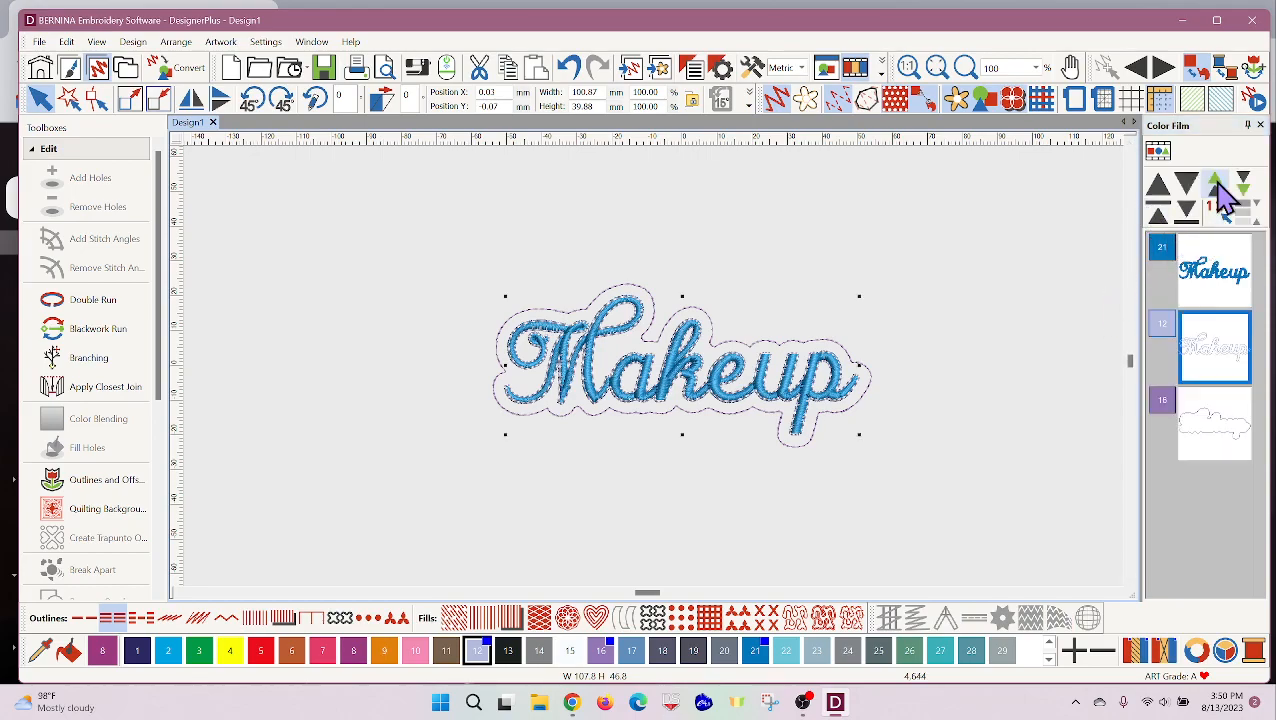
pyautogui.click(1073, 521)
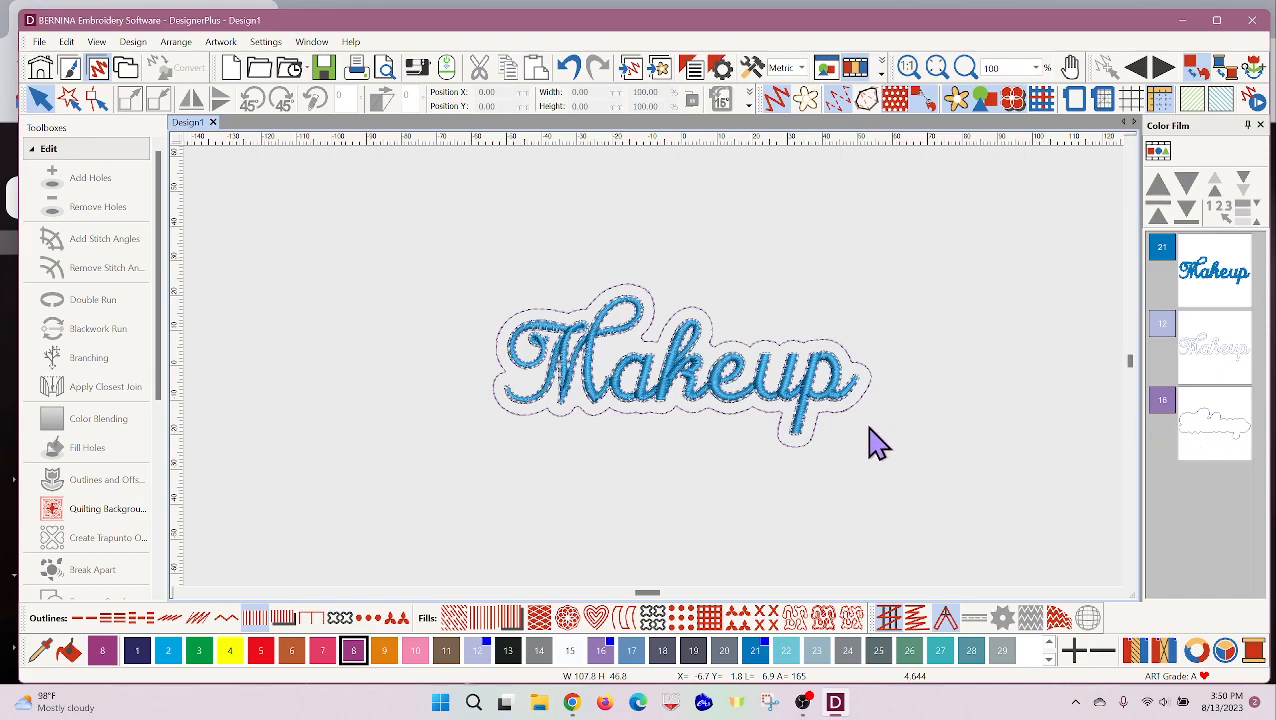
# - Try a satin line on the purple outer outline, and switch it to a candlewicking outline
pyautogui.click(1222, 440)
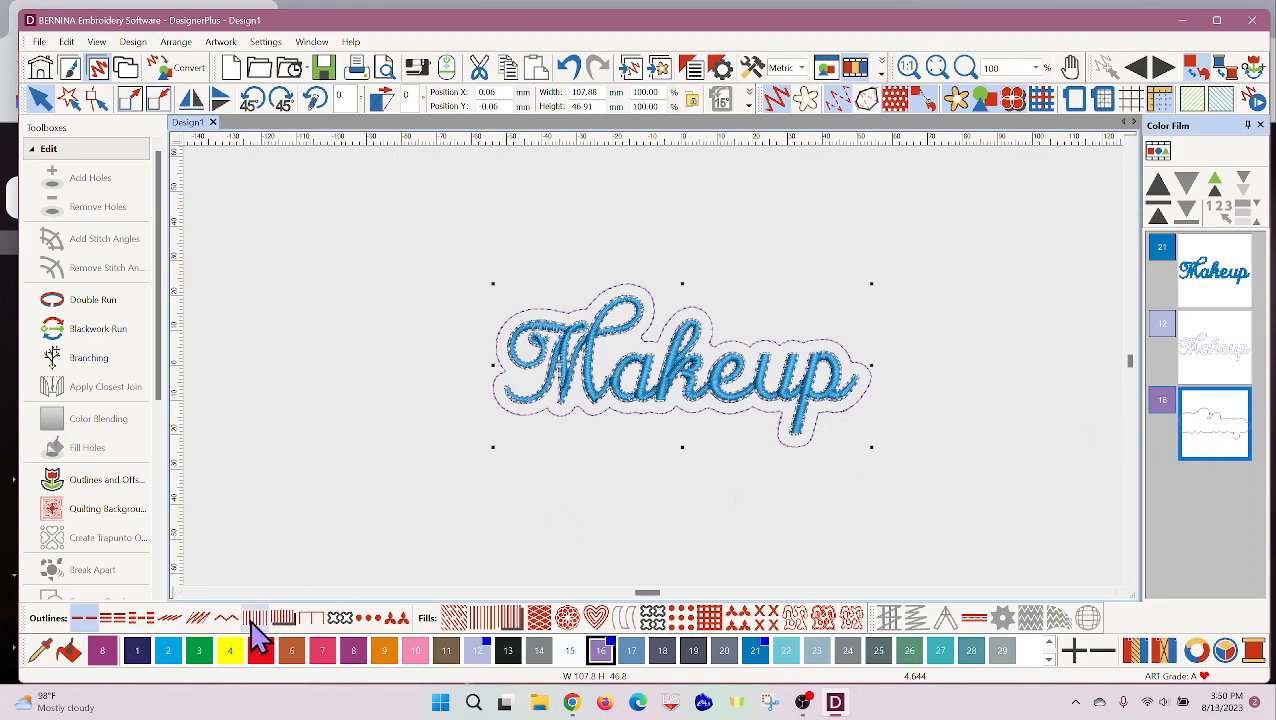
pyautogui.click(253, 619)
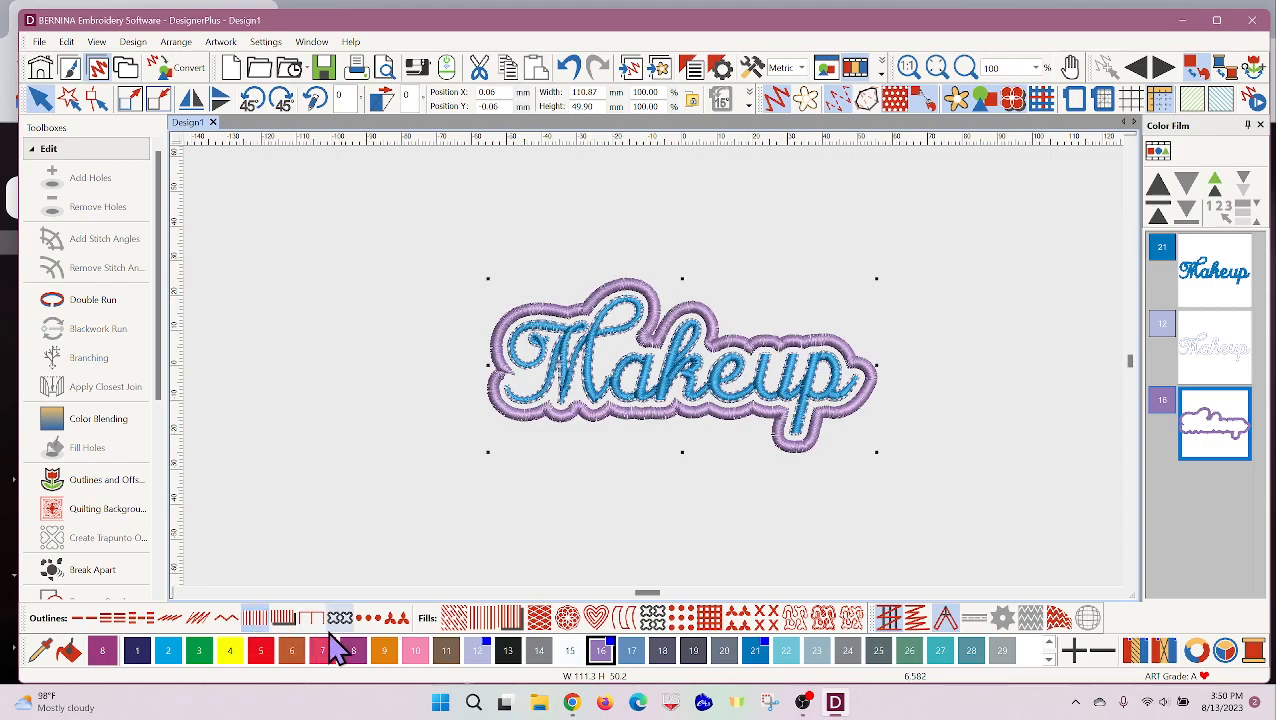
pyautogui.click(369, 619)
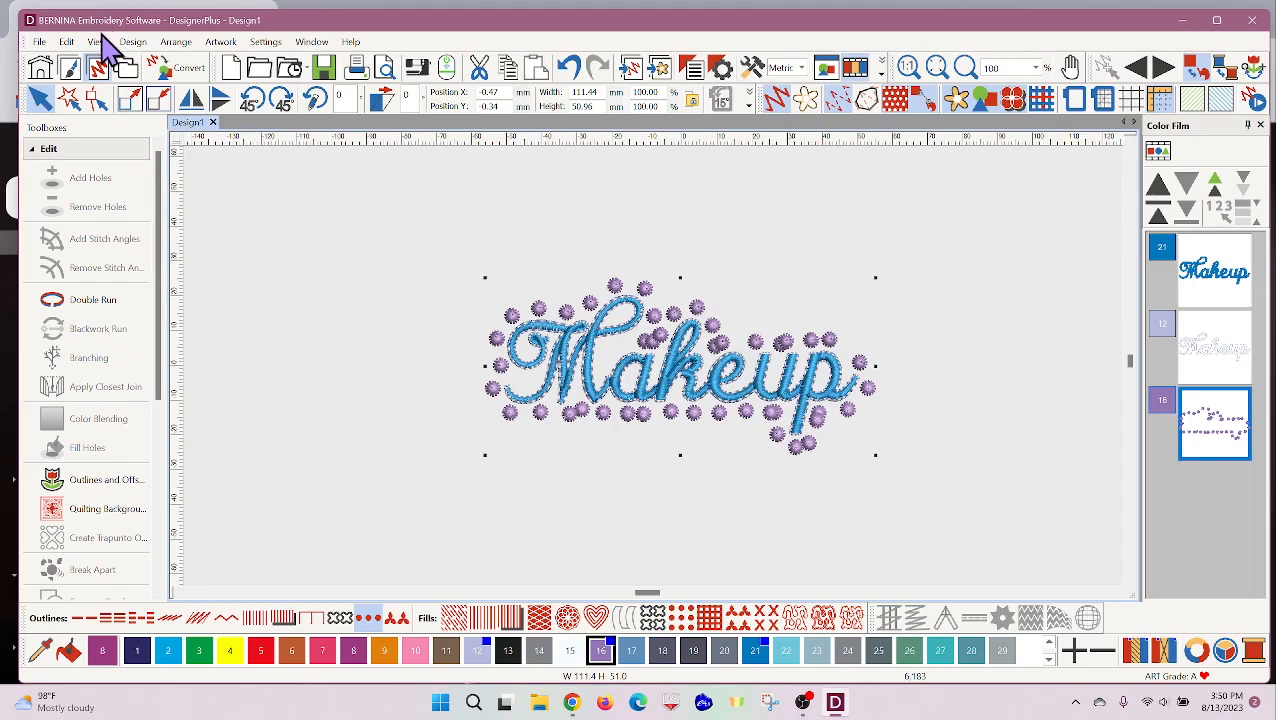
# - Smooth the curves of the outer candlewicking outline using the default precision
pyautogui.click(66, 42)
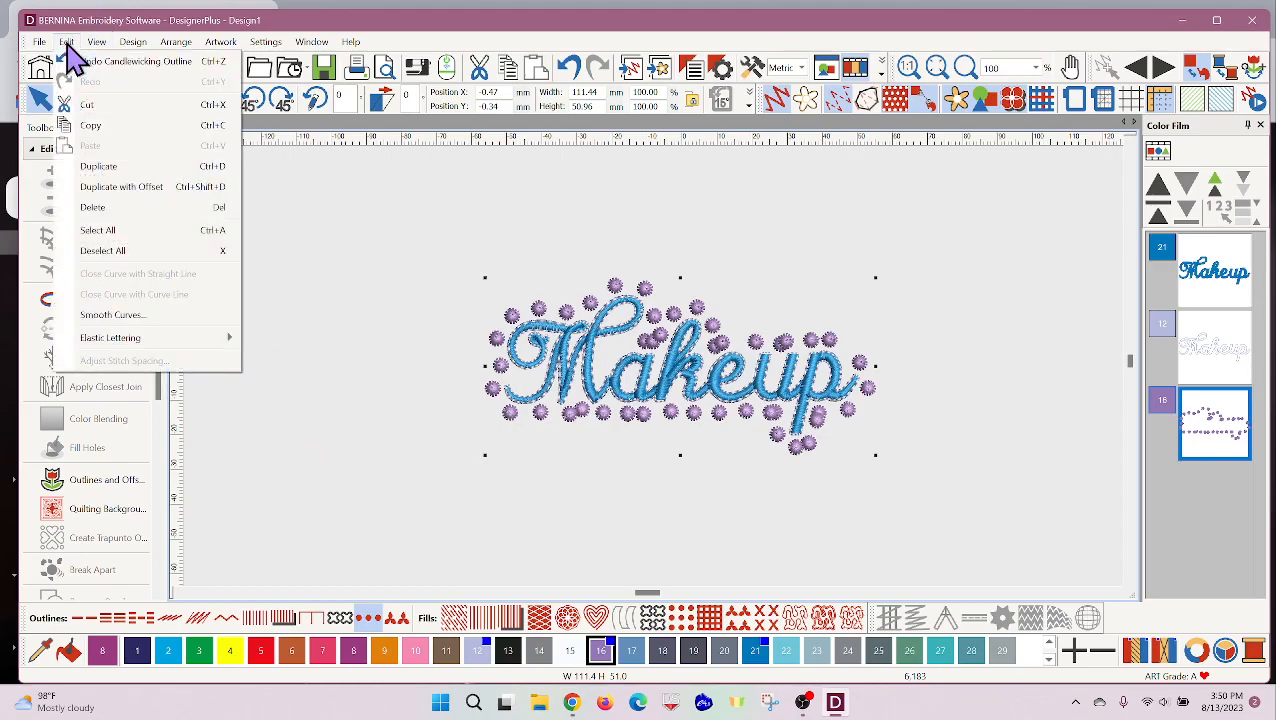
pyautogui.click(112, 314)
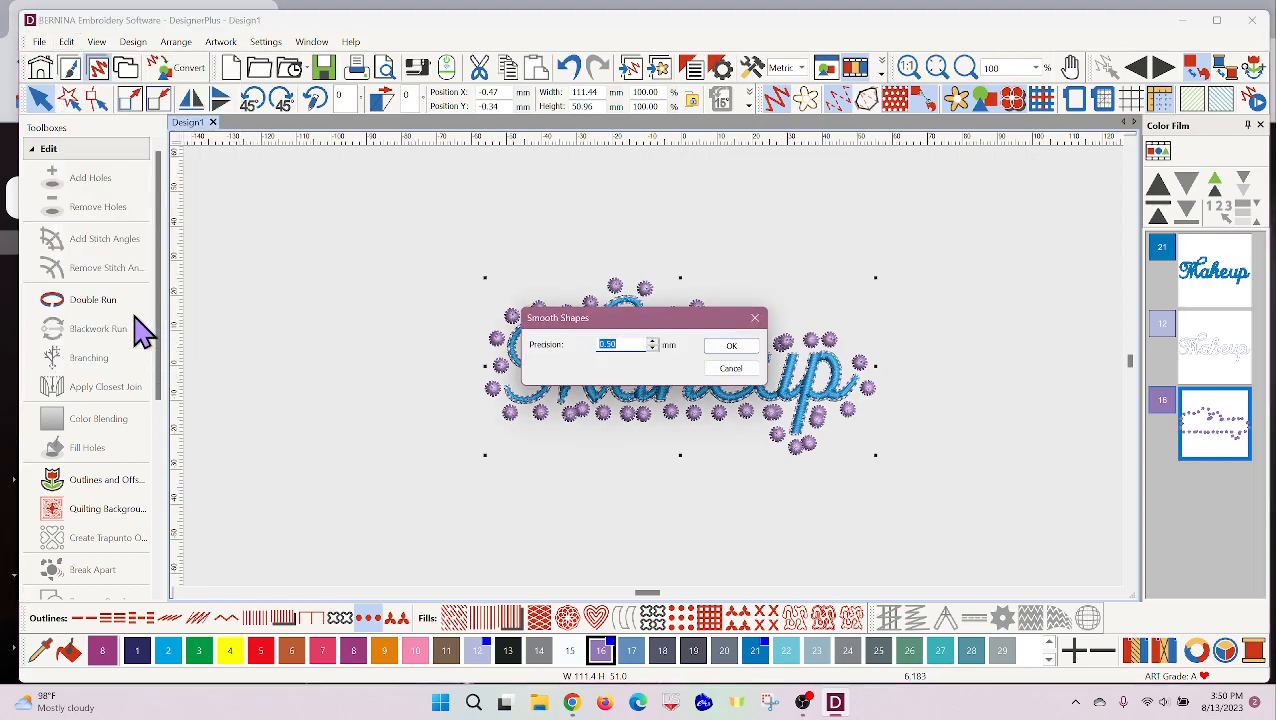
pyautogui.click(735, 345)
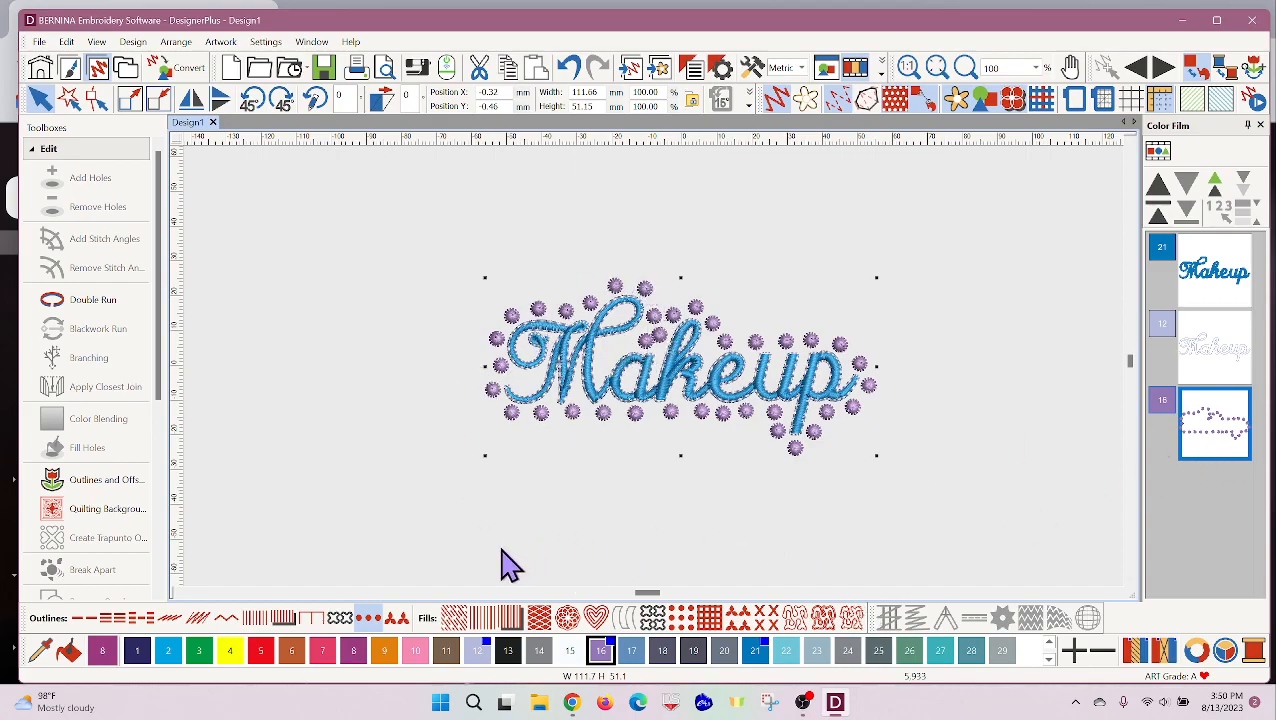
# - Change the outer outline to a Pattern Run using pattern 711 from the Heirloom set
pyautogui.click(396, 617)
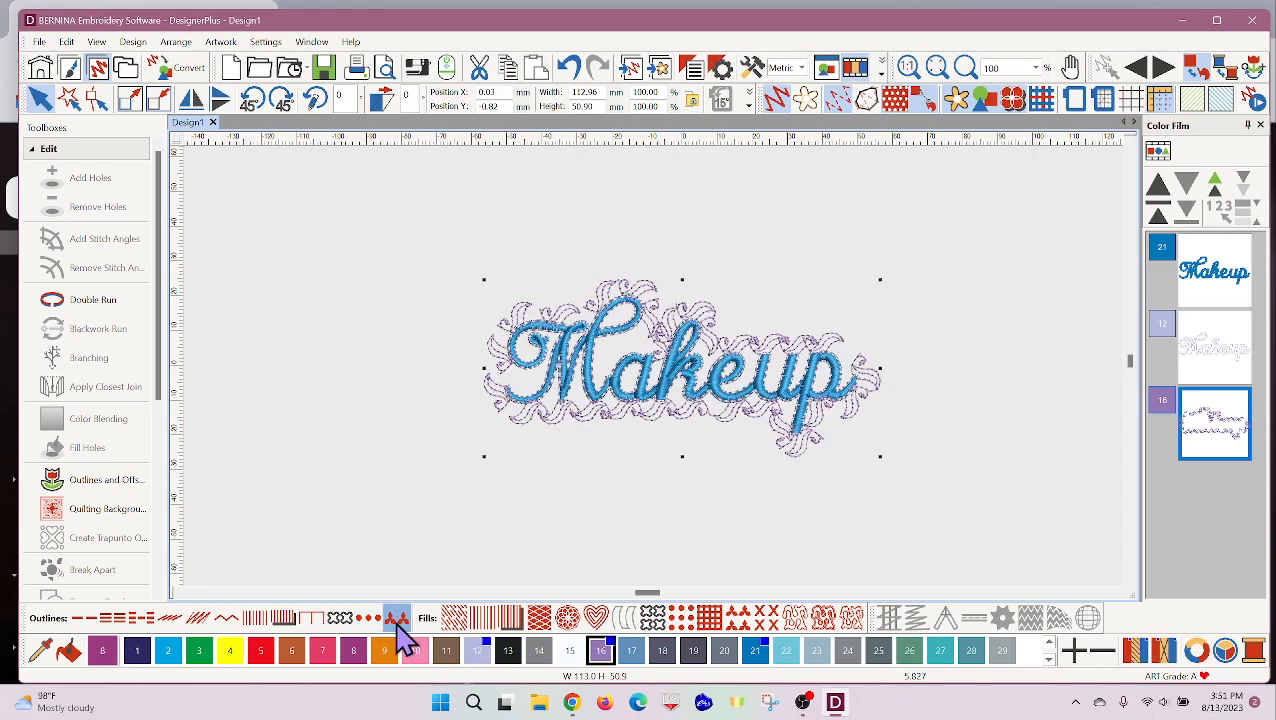
pyautogui.rightClick(397, 617)
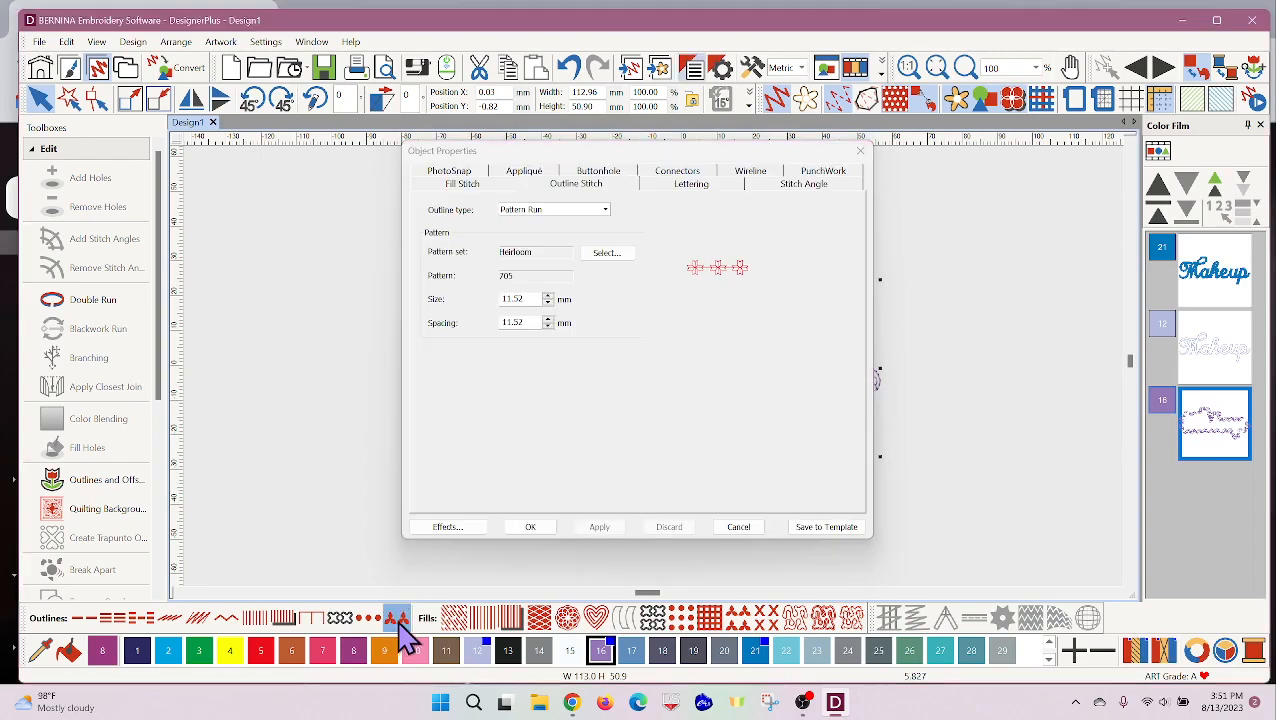
pyautogui.click(610, 253)
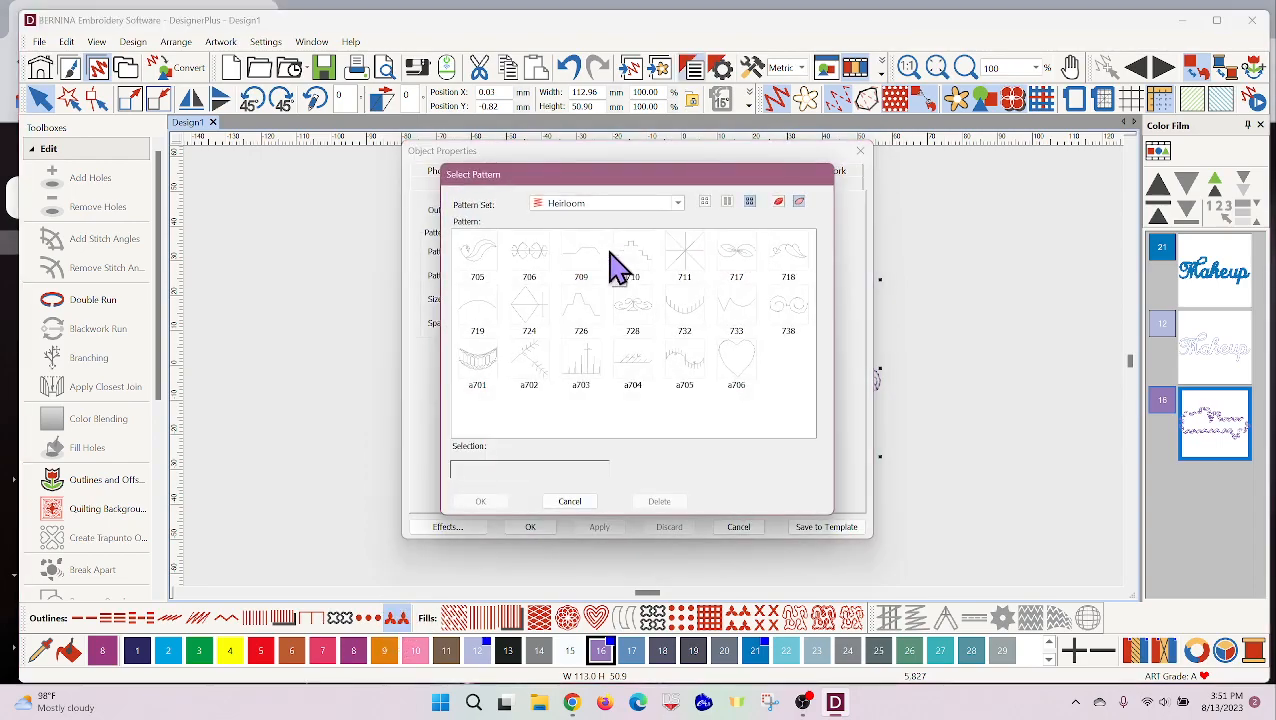
pyautogui.click(781, 204)
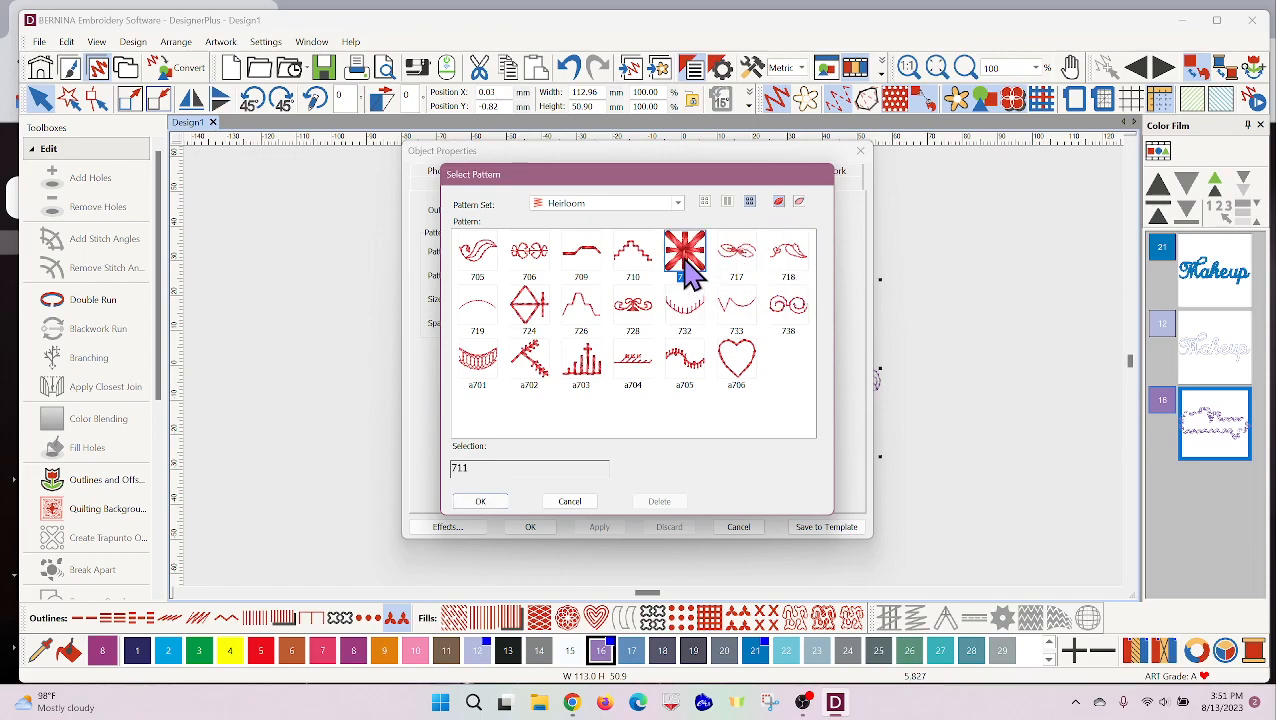
pyautogui.click(480, 502)
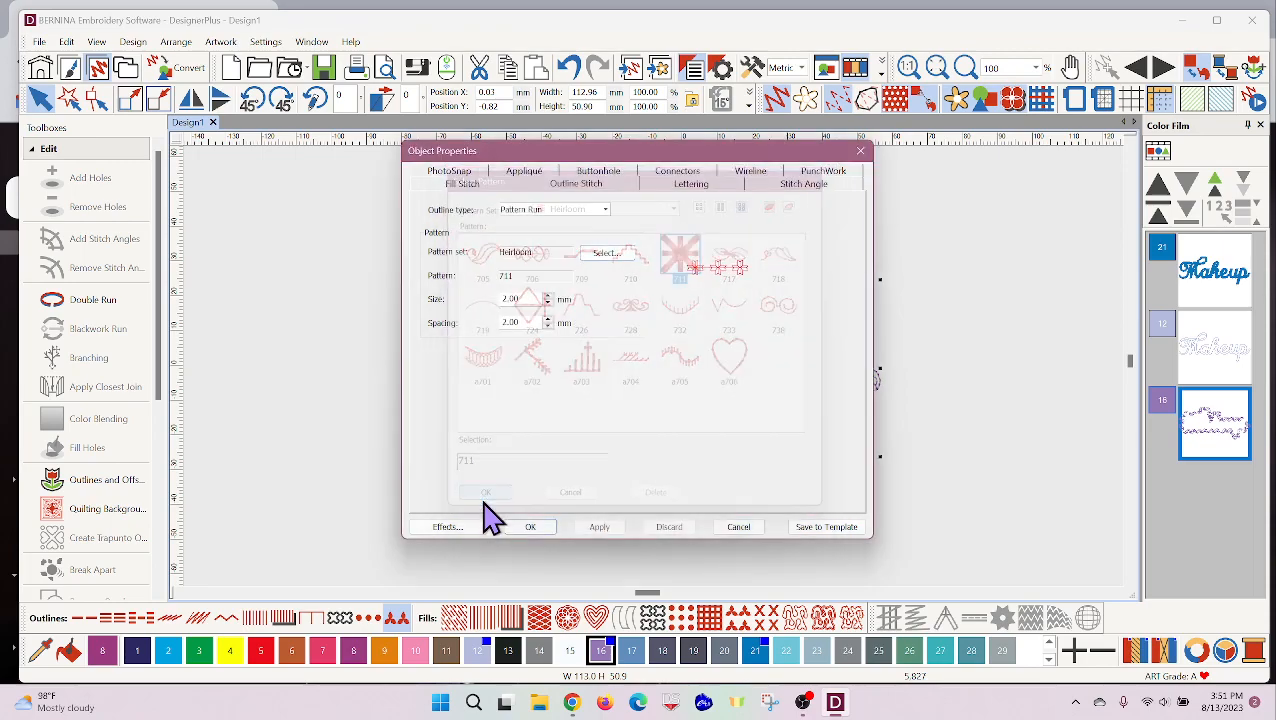
pyautogui.click(599, 530)
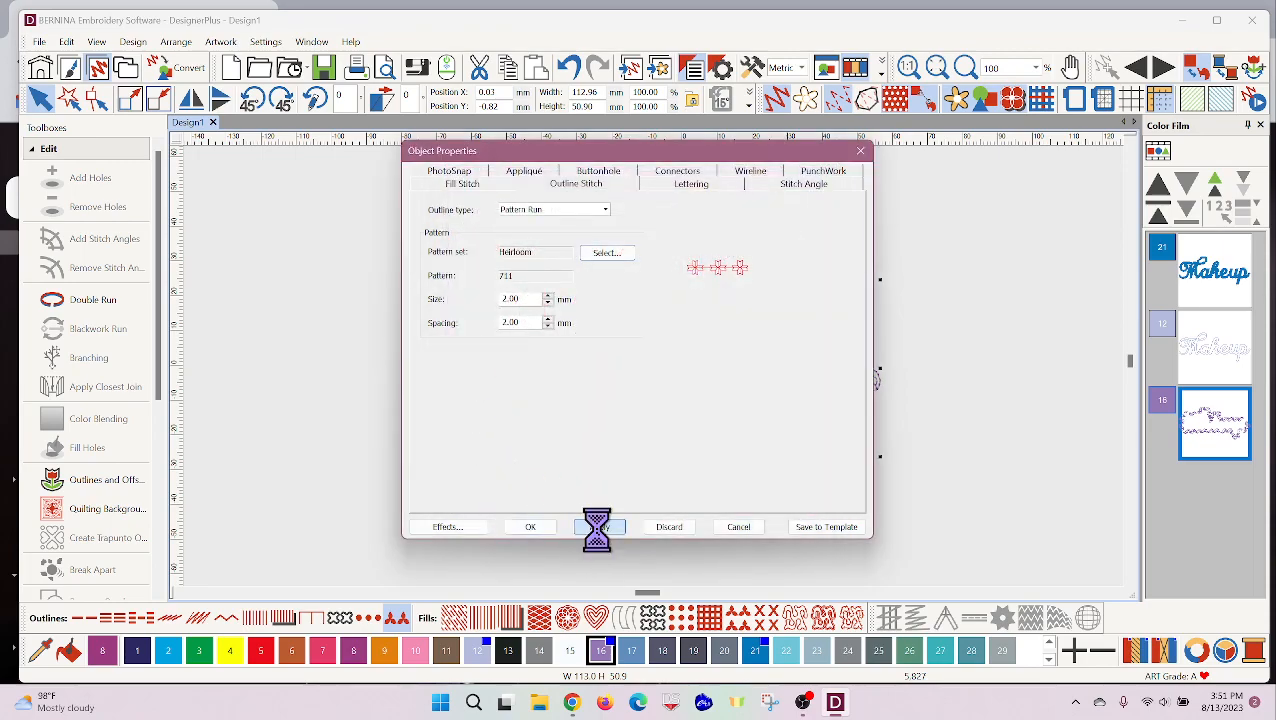
# - Switch the outer outline from the pattern run to a satin line and set its satin width to 4 mm
pyautogui.click(515, 526)
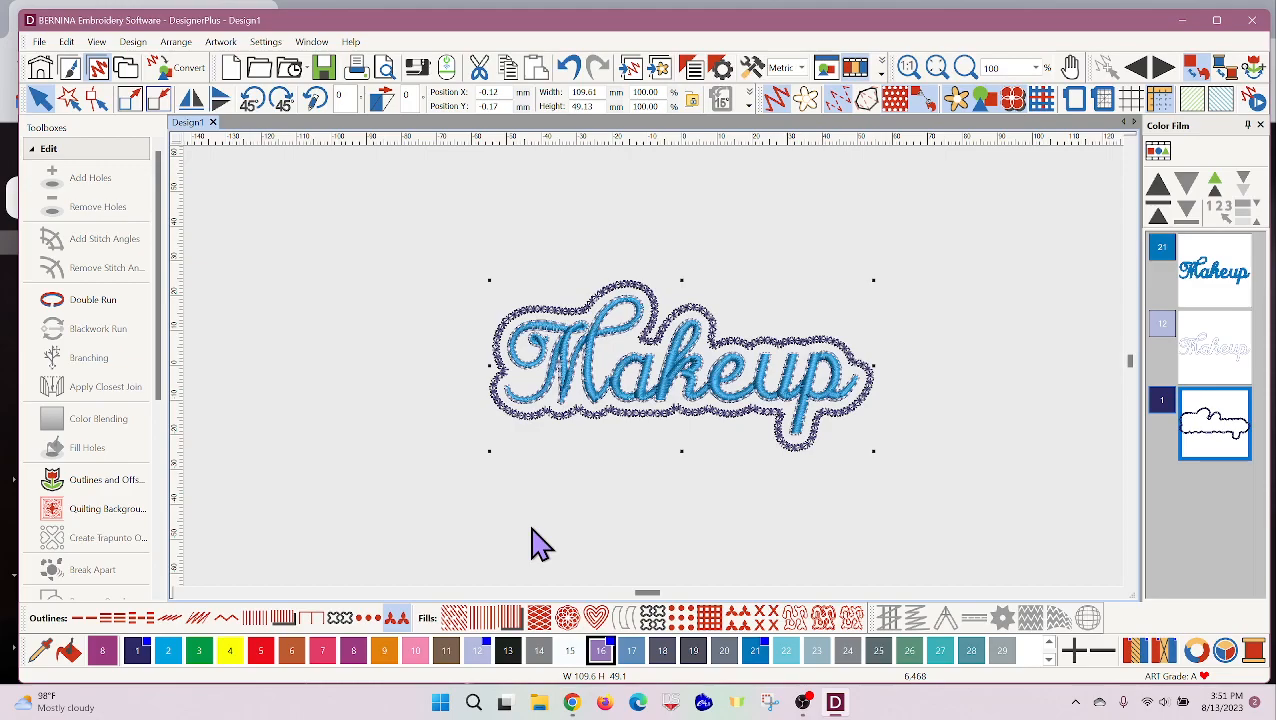
pyautogui.click(255, 618)
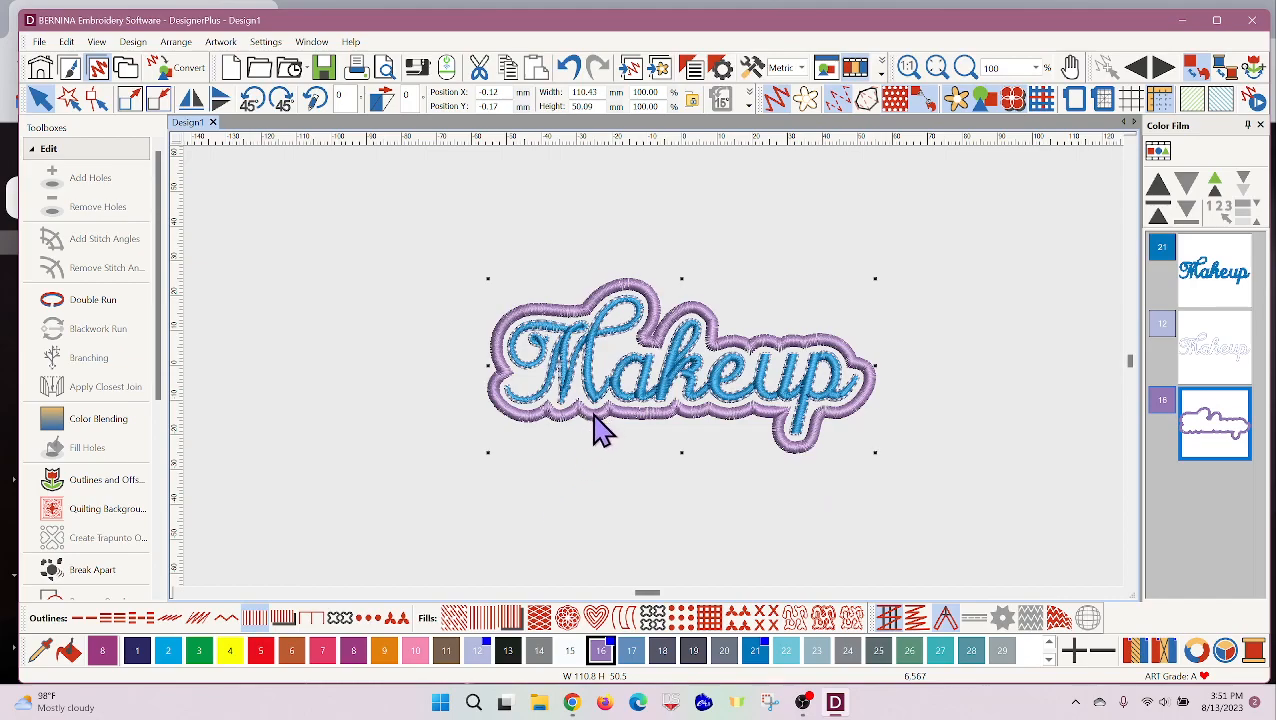
pyautogui.rightClick(1226, 447)
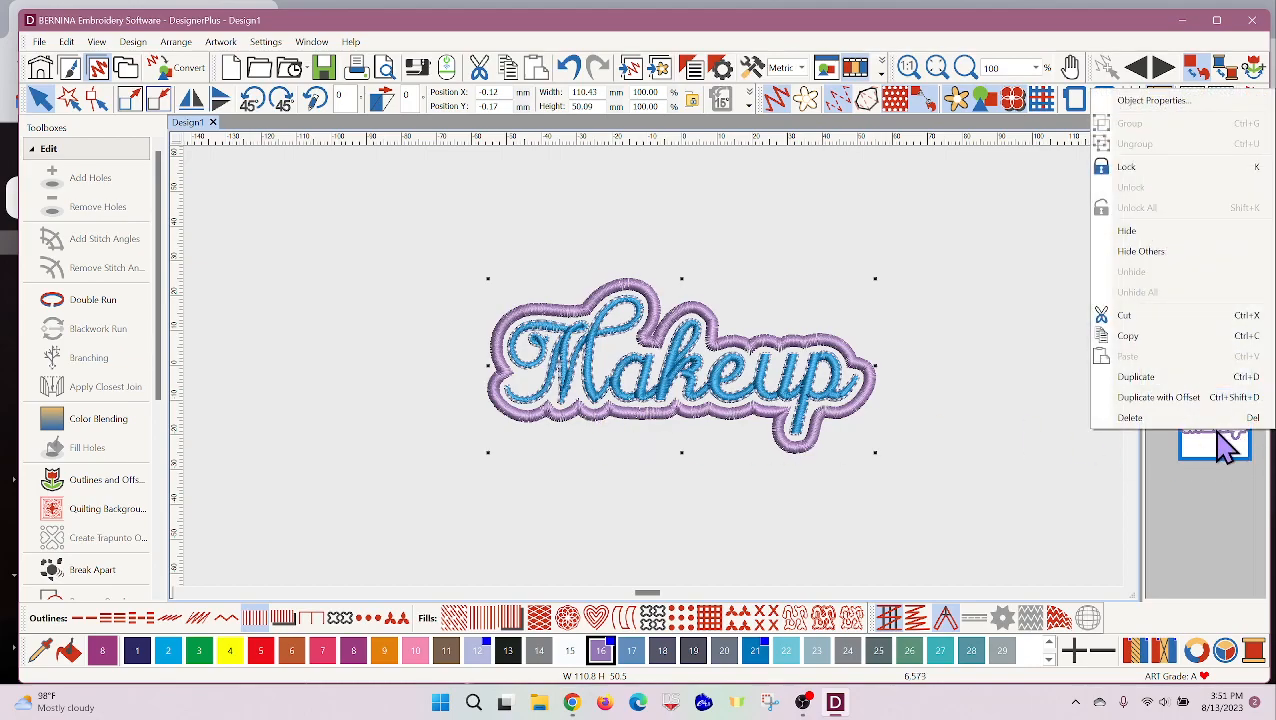
pyautogui.click(1200, 112)
pyautogui.moveTo(699, 156); pyautogui.dragTo(1035, 166)
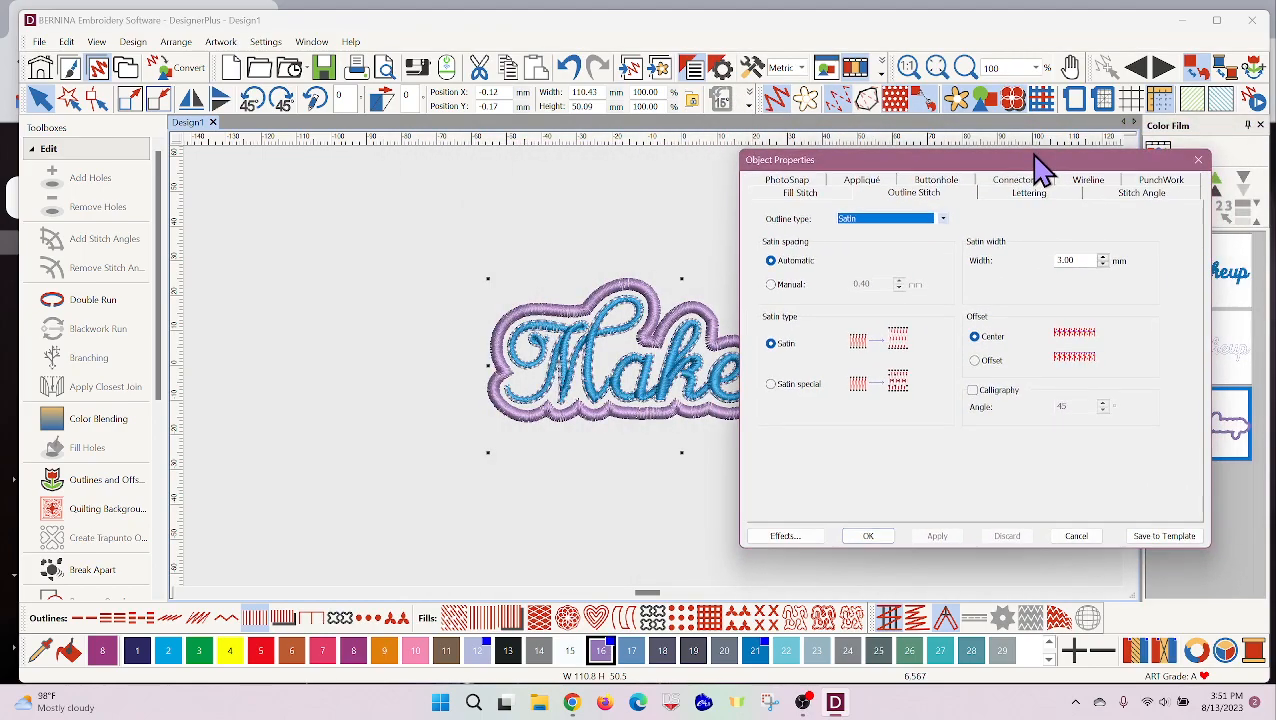
pyautogui.doubleClick(1075, 259)
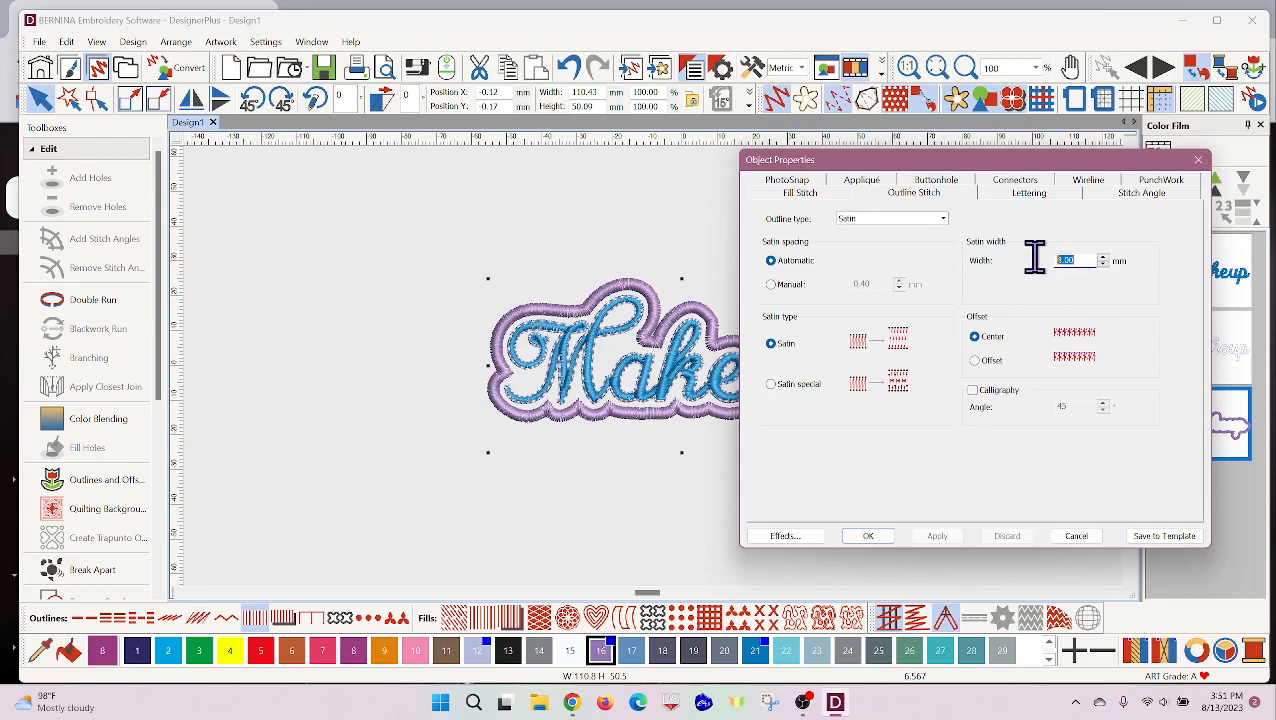
pyautogui.write('4')
pyautogui.click(938, 538)
pyautogui.click(880, 537)
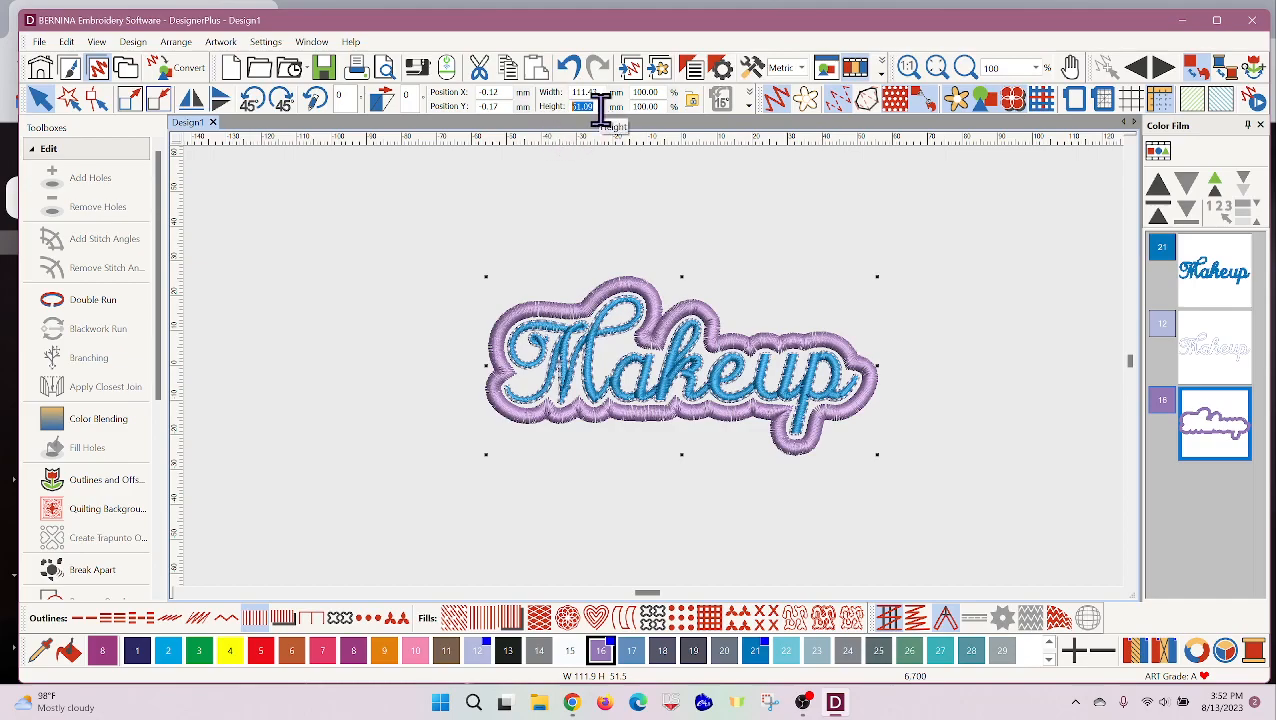
# - Try resizing the purple satin outline proportionally to a height of 60 mm, and undo the resize
pyautogui.write('60.00')
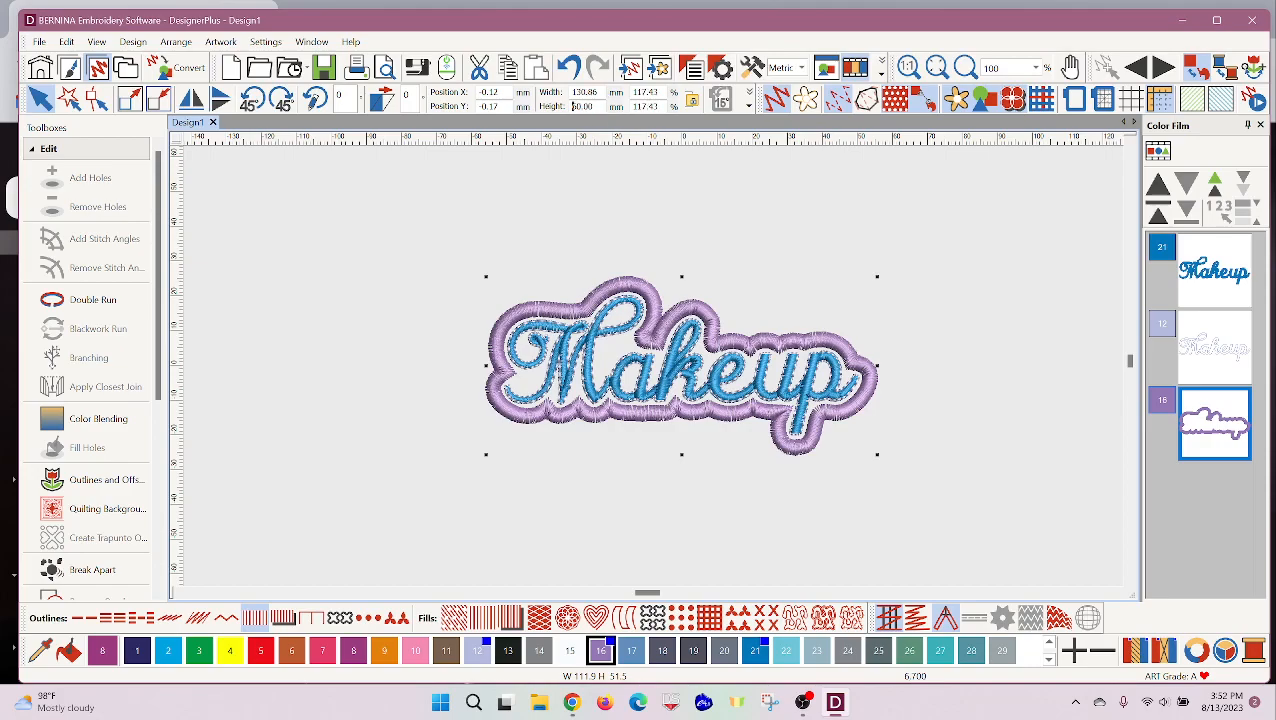
pyautogui.press('Return')
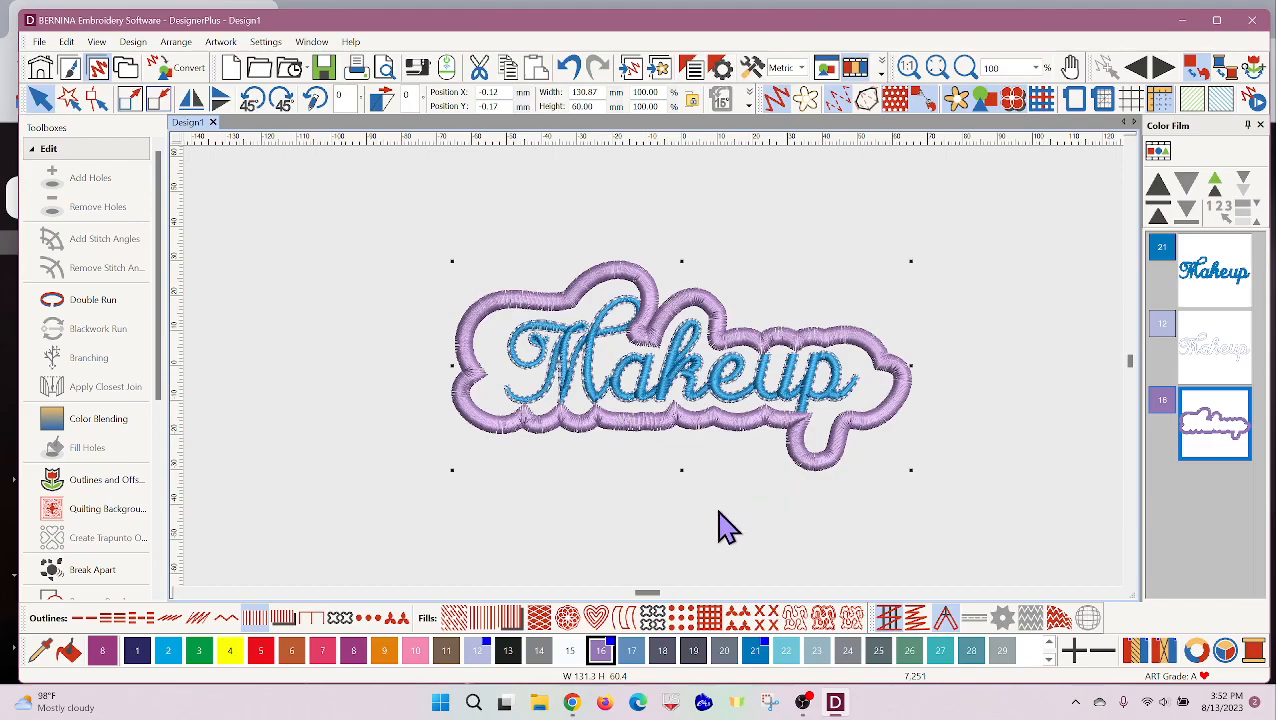
pyautogui.click(569, 67)
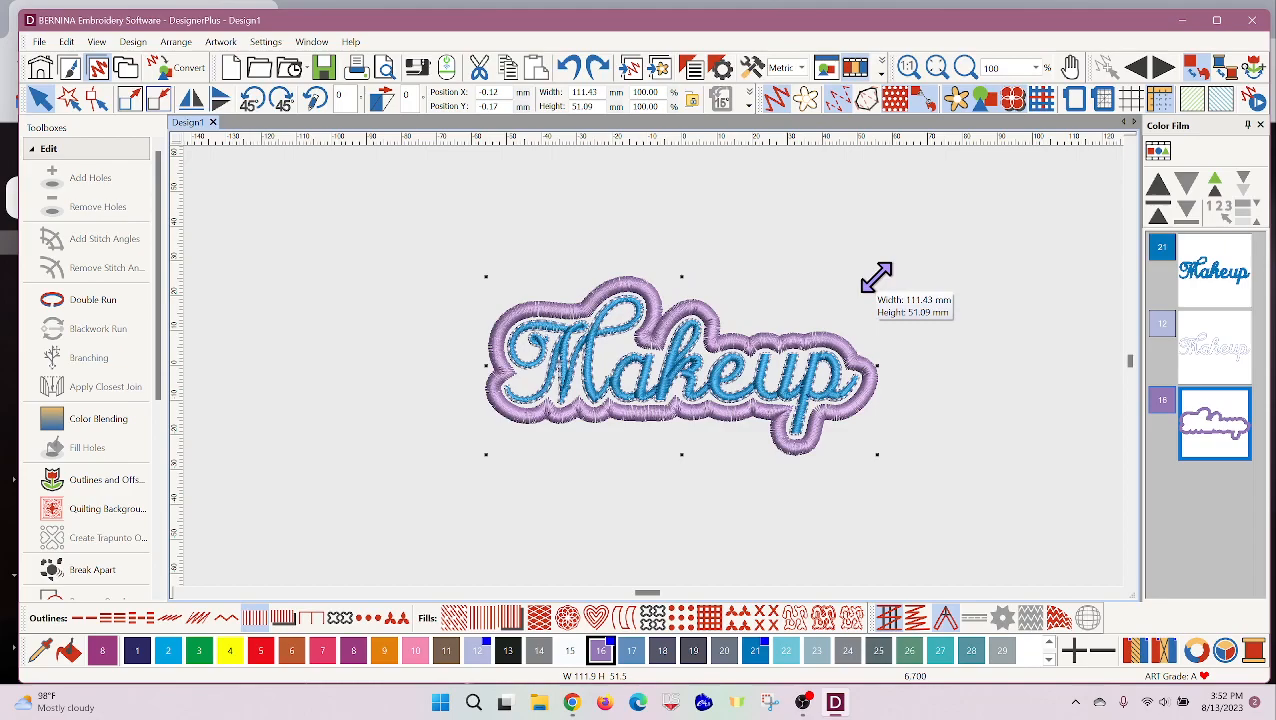
# - Try enlarging the satin outline freehand to about 129 mm wide and centering it at position 0, 0, and undo both changes
pyautogui.moveTo(876, 278); pyautogui.dragTo(925, 230)
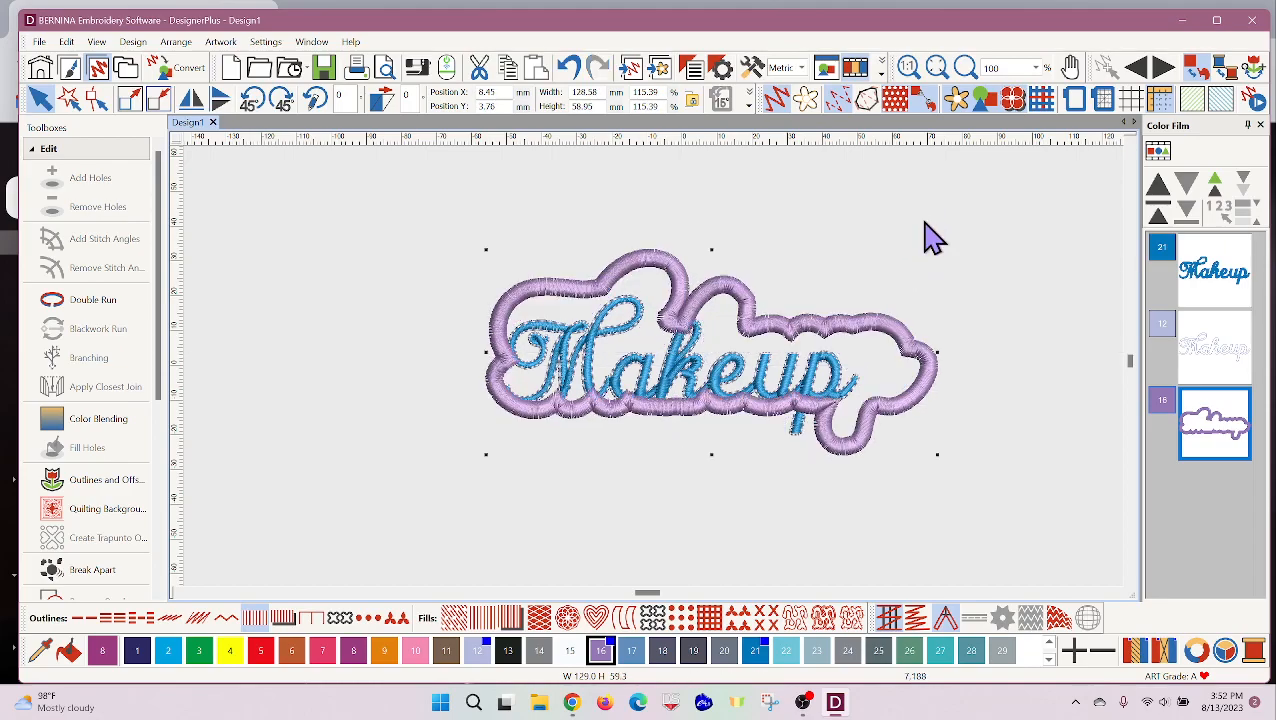
pyautogui.click(500, 93)
pyautogui.write('0')
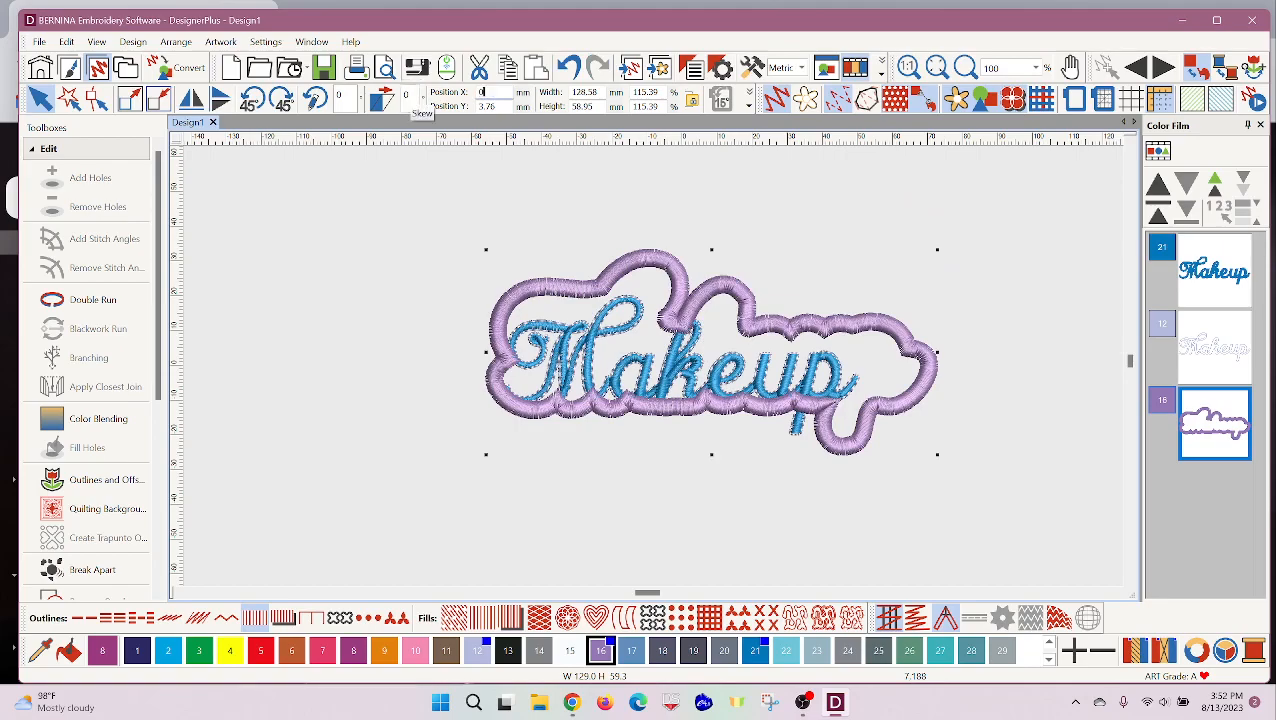
pyautogui.click(500, 105)
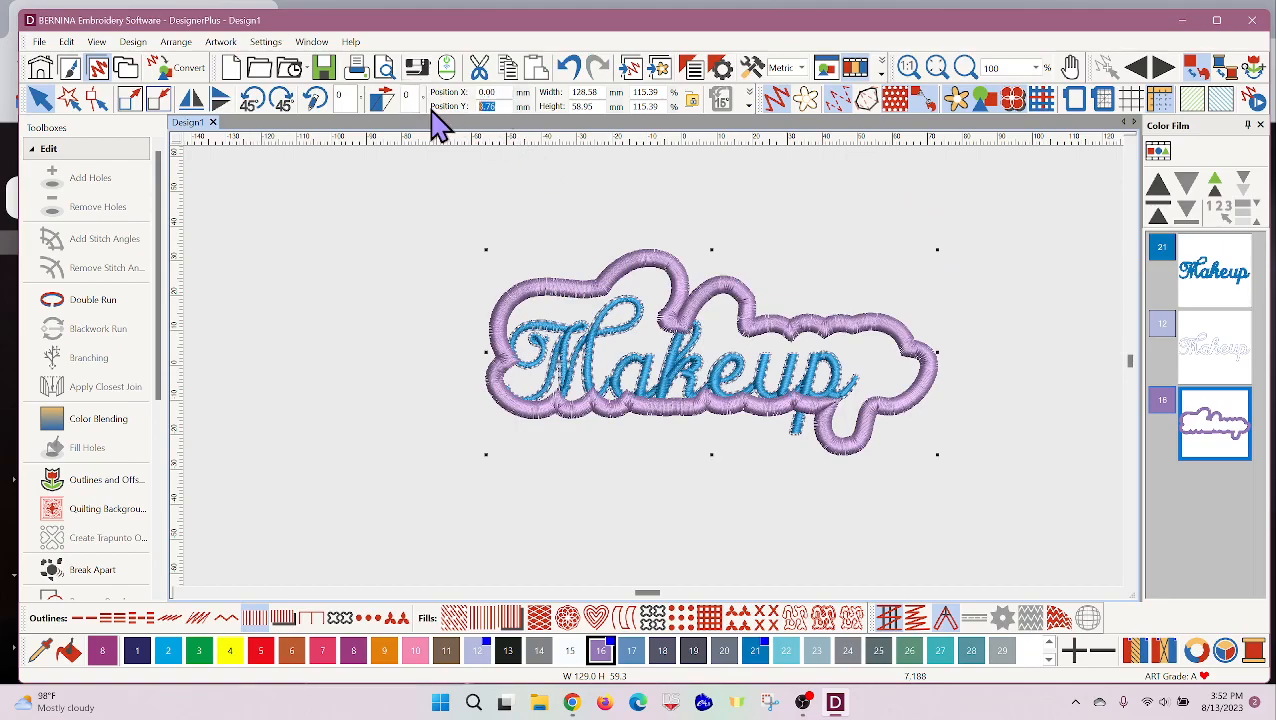
pyautogui.press('Return')
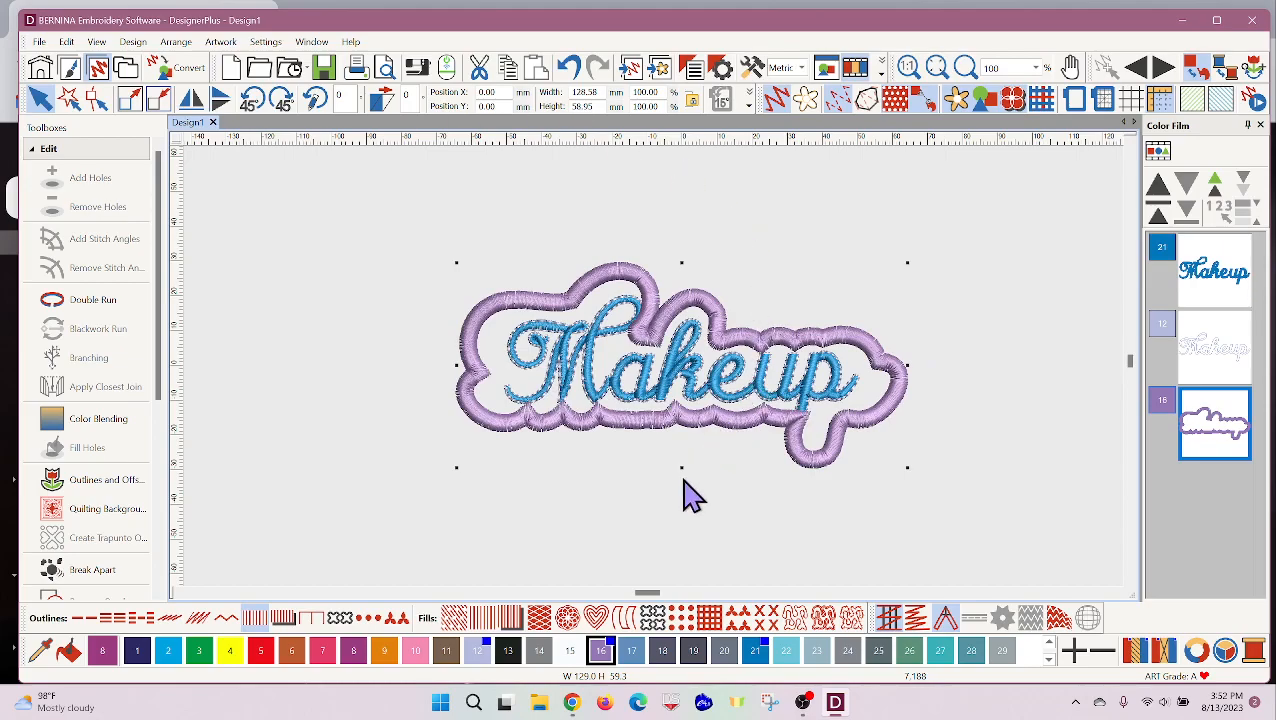
pyautogui.click(568, 68)
pyautogui.click(568, 68)
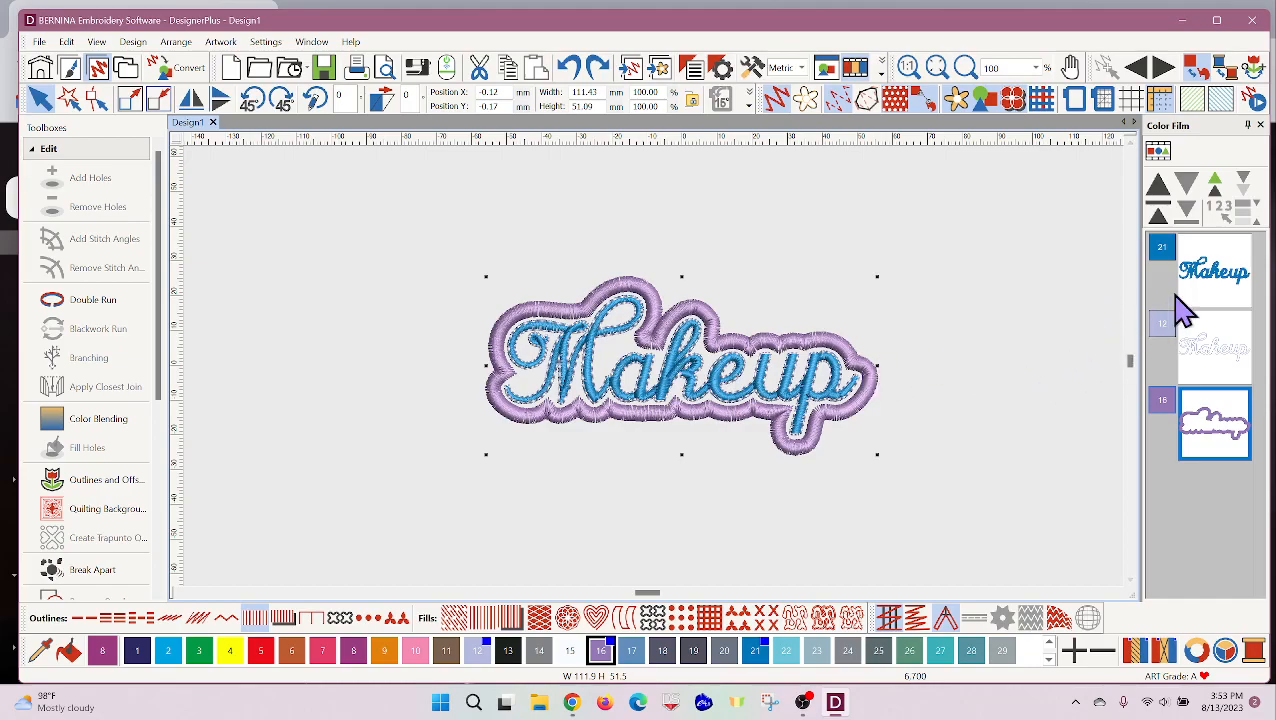
# - Create one single-run offset outline around the blue lettering at an 8 mm offset in color 2830 Isacord 40
pyautogui.click(1215, 290)
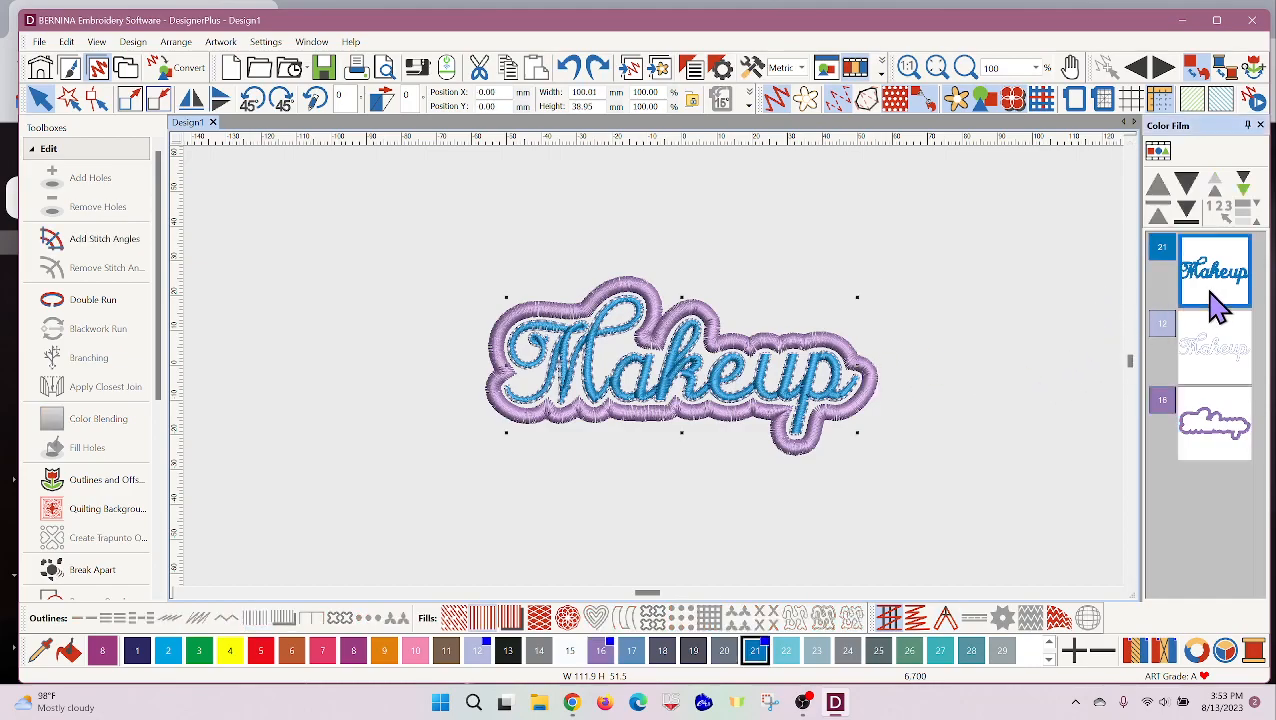
pyautogui.click(87, 479)
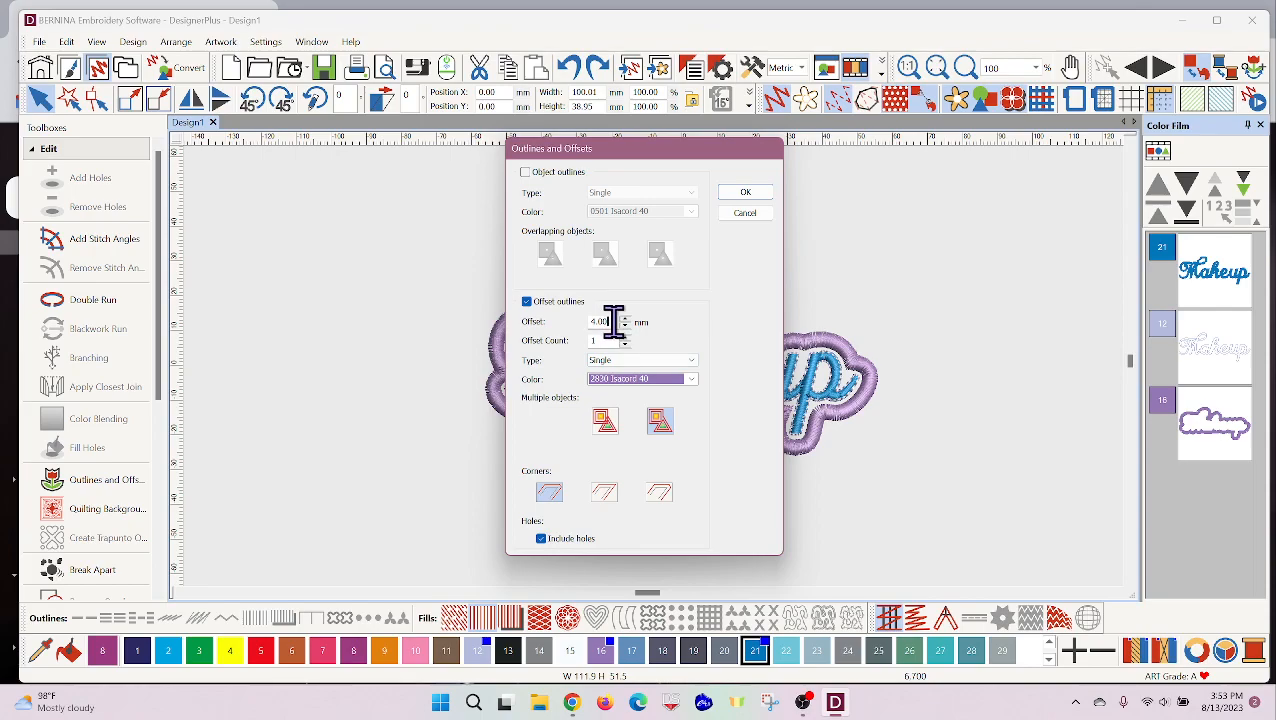
pyautogui.moveTo(613, 321); pyautogui.dragTo(589, 322)
pyautogui.write('8')
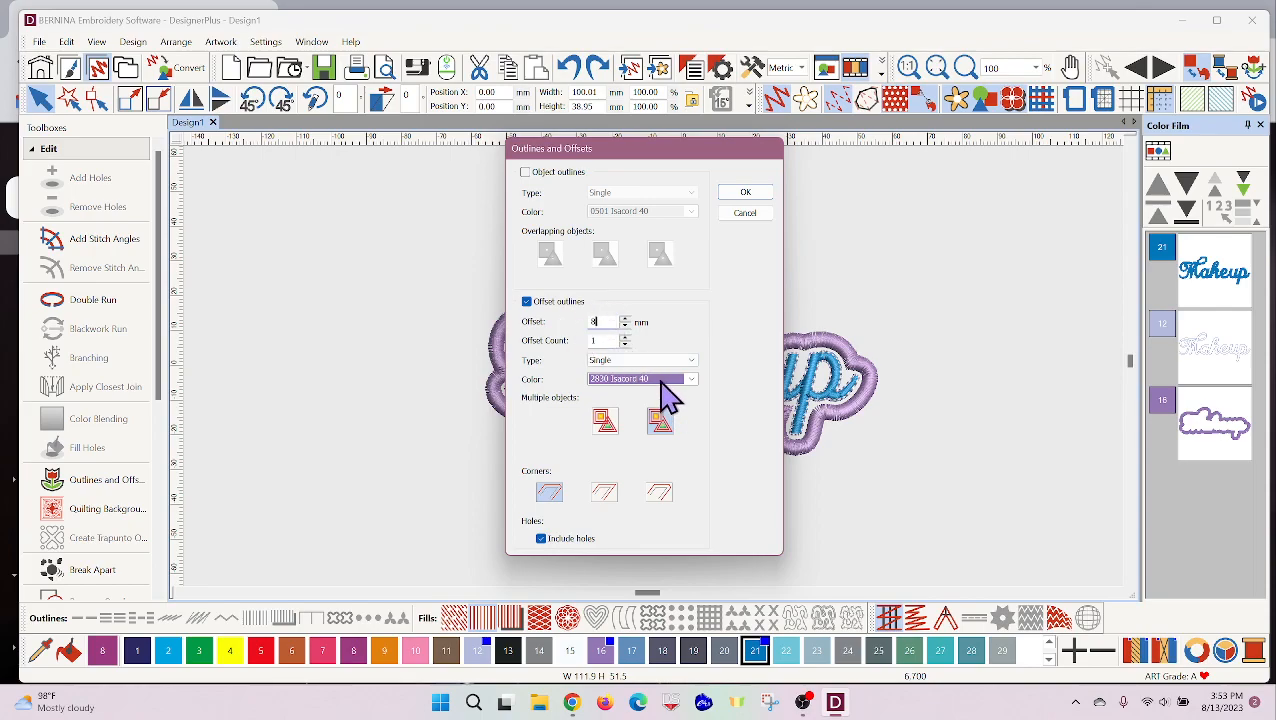
pyautogui.click(746, 194)
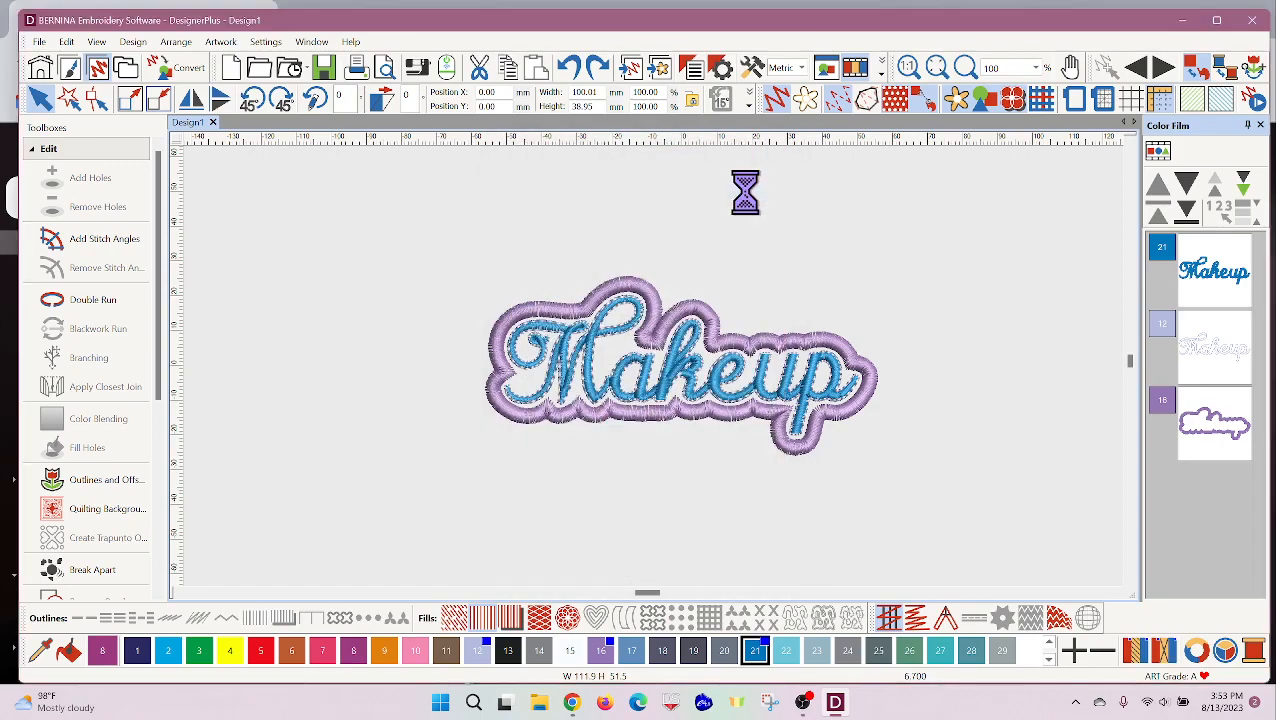
pyautogui.click(948, 248)
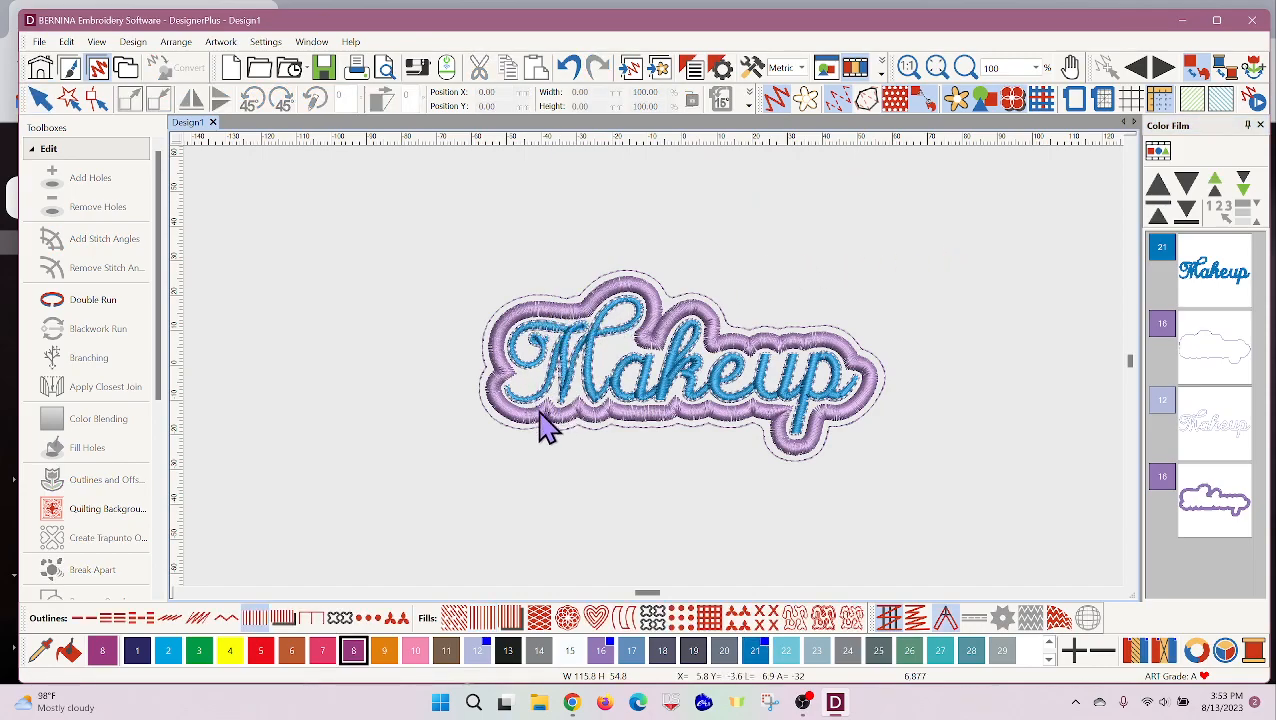
# - Hide the purple satin outline and move the new single-run offset outline to the end of the color sequence
pyautogui.rightClick(1210, 520)
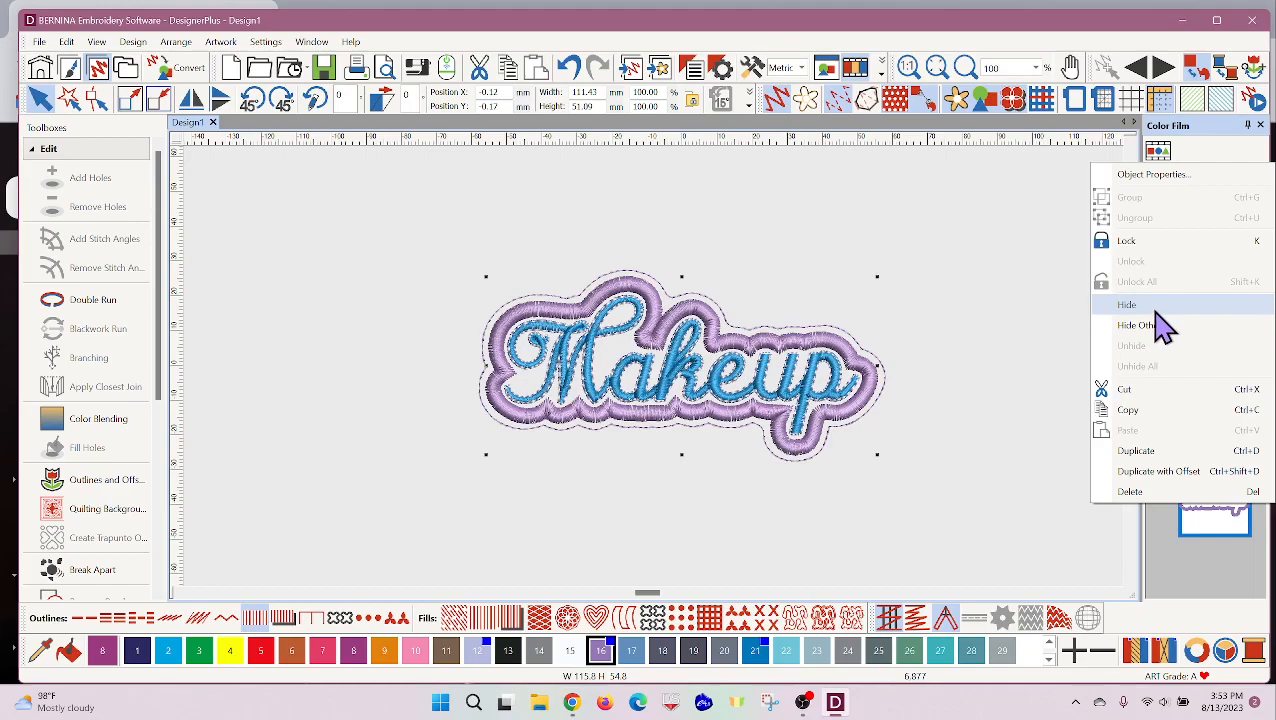
pyautogui.click(1155, 308)
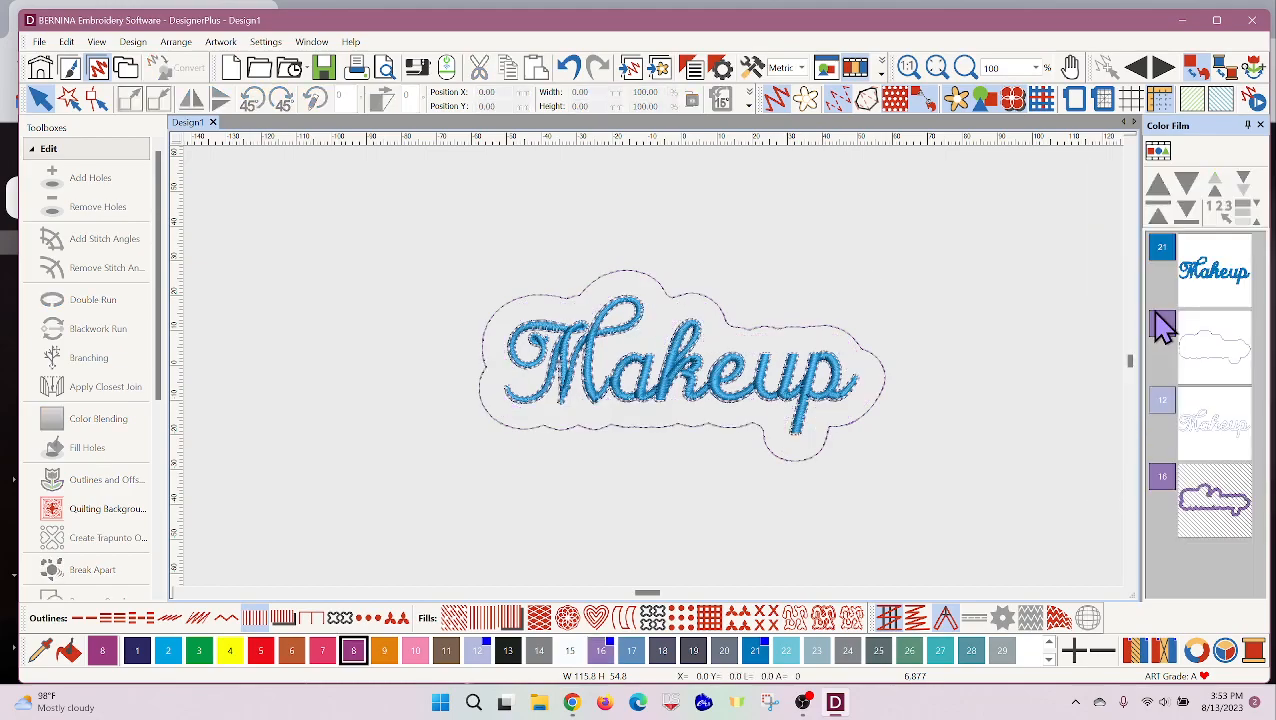
pyautogui.click(1238, 368)
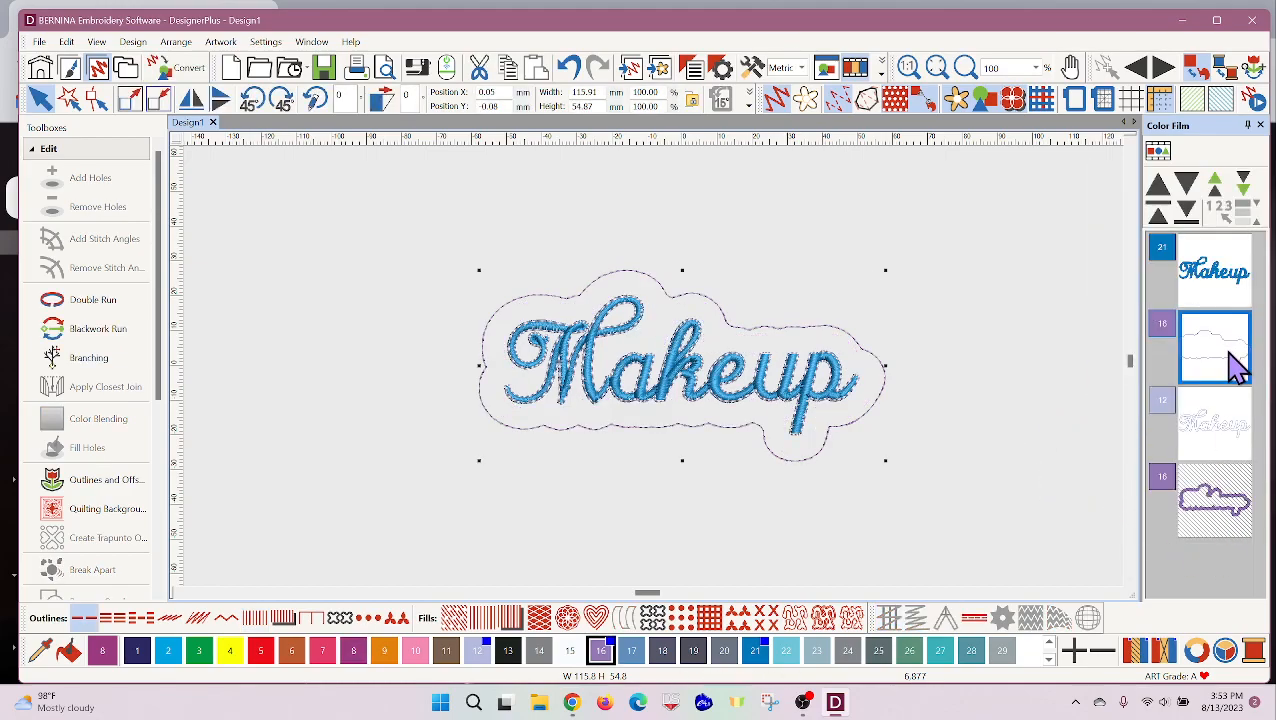
pyautogui.click(1187, 218)
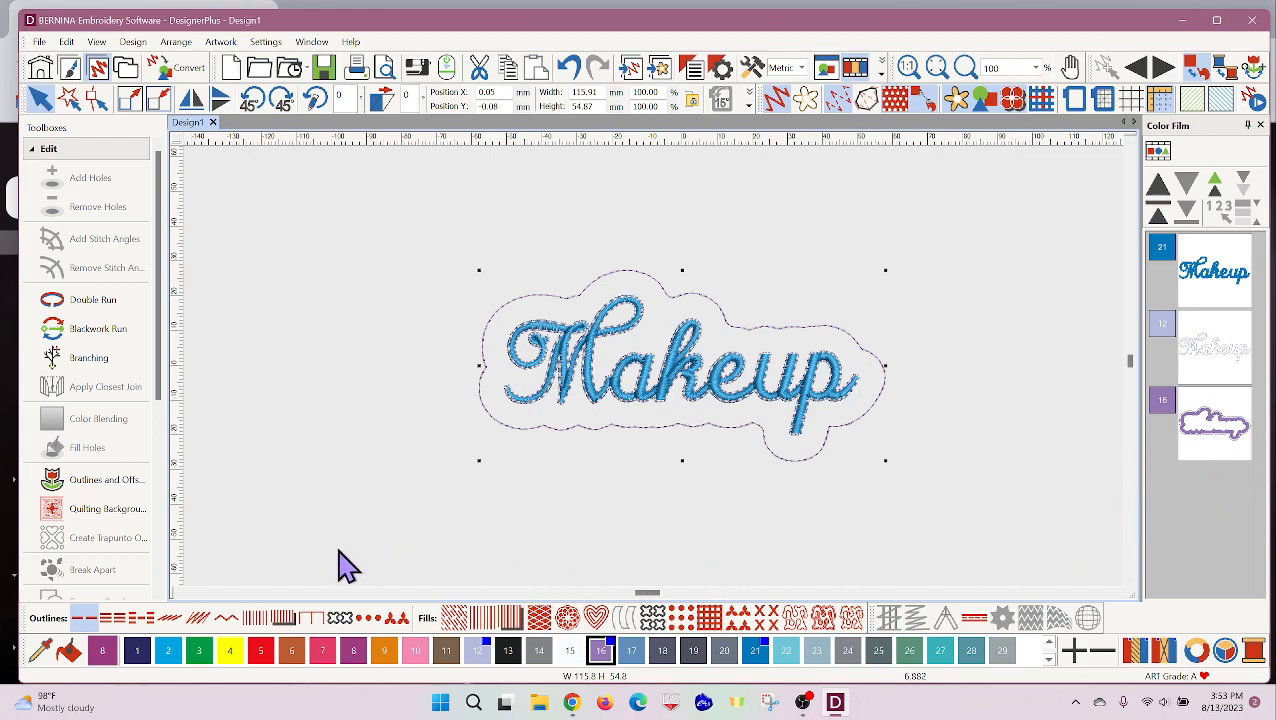
# - Convert the new offset outline to raised satin and increase its satin width
pyautogui.click(284, 620)
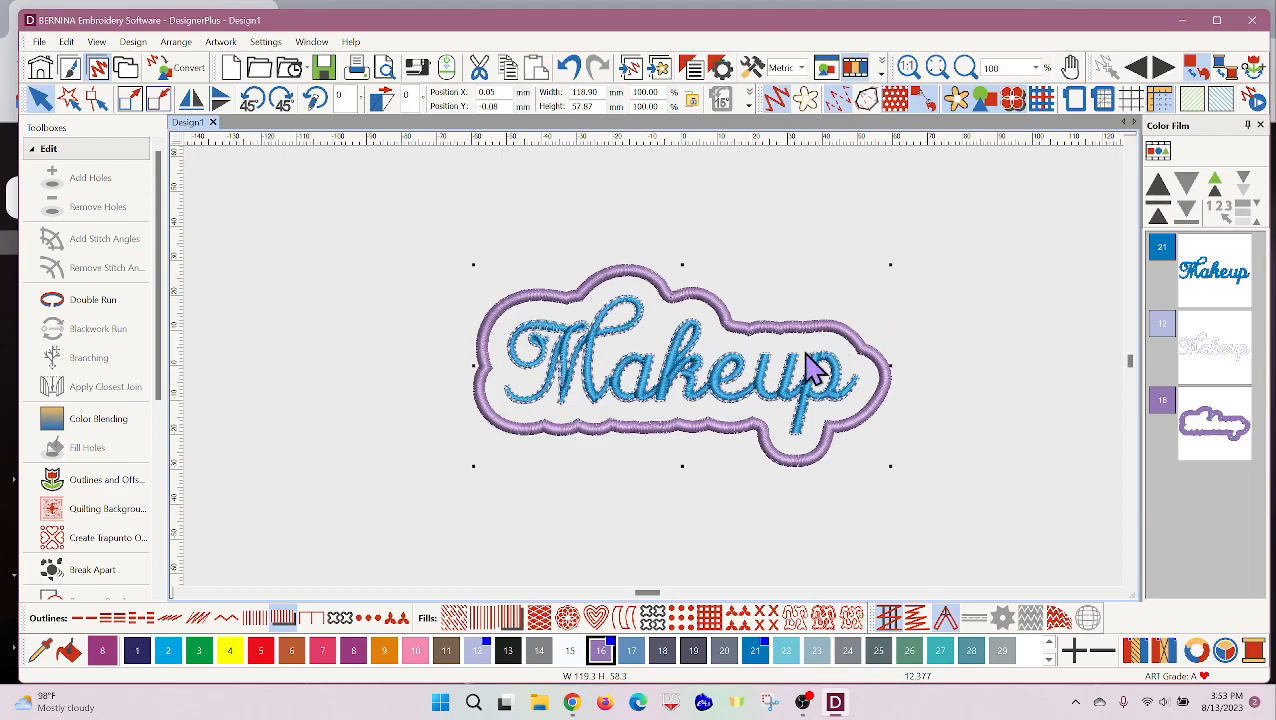
pyautogui.click(693, 68)
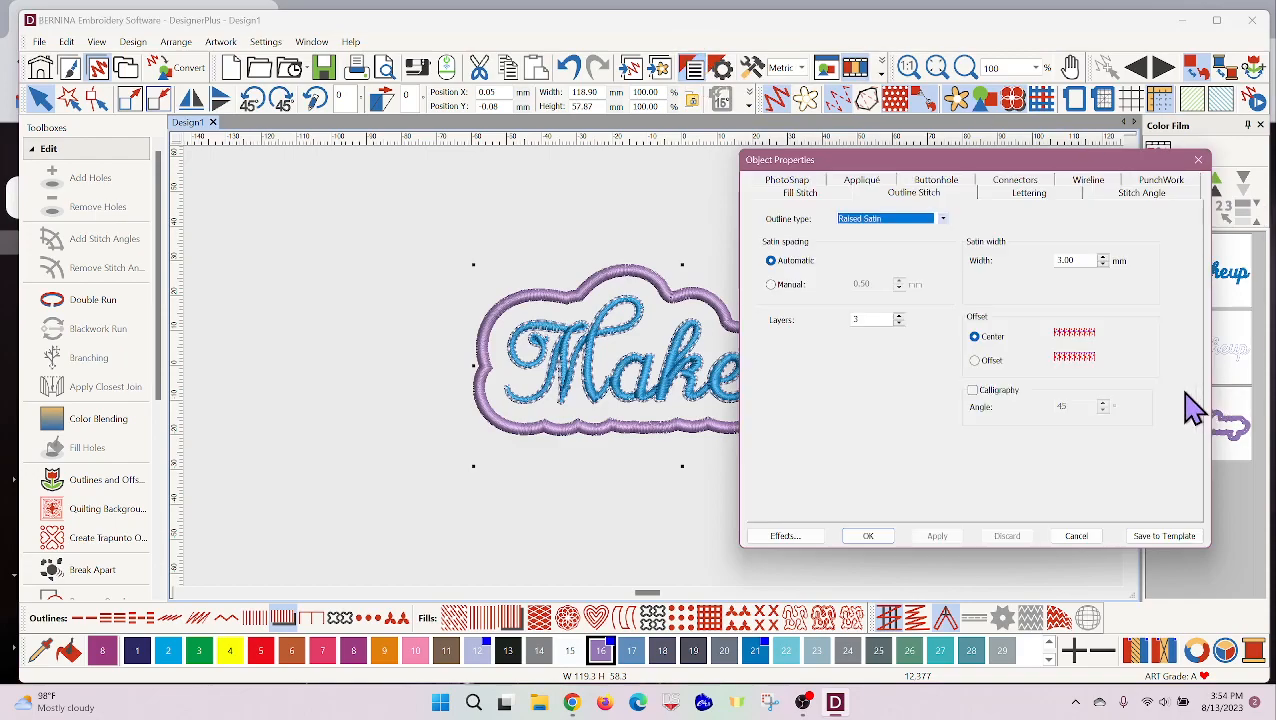
pyautogui.doubleClick(1070, 260)
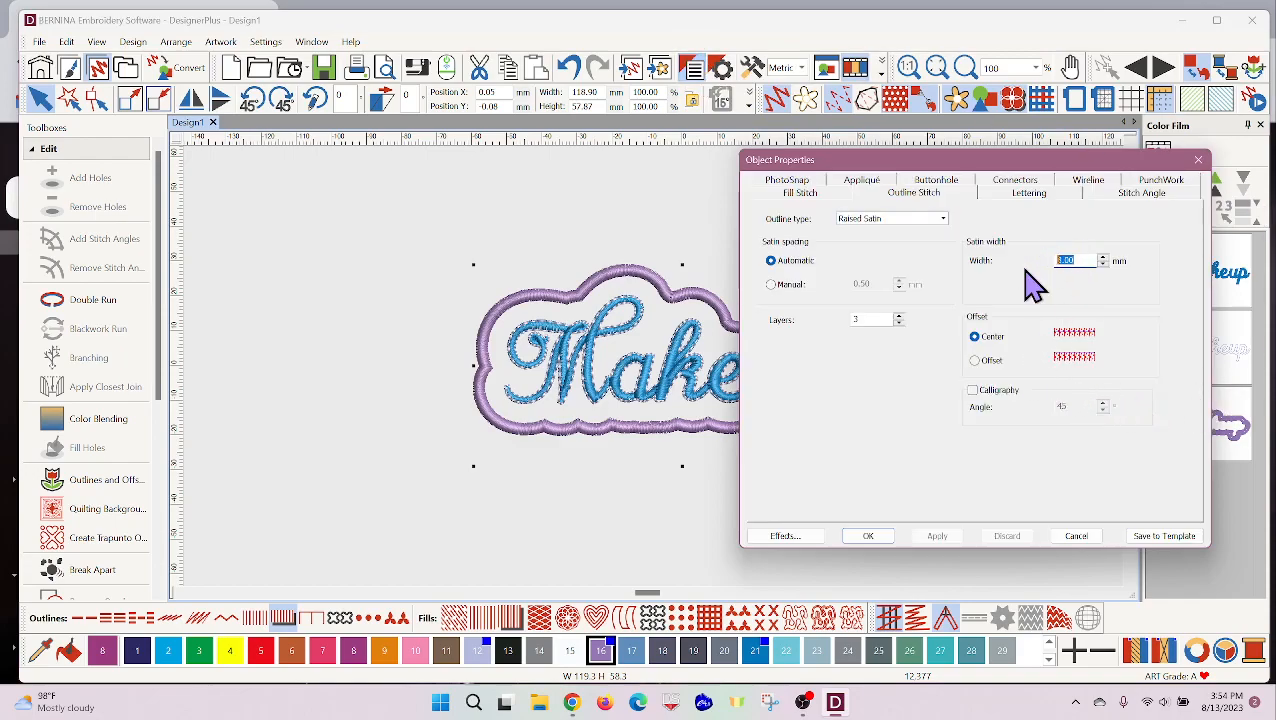
pyautogui.click(945, 540)
pyautogui.click(867, 540)
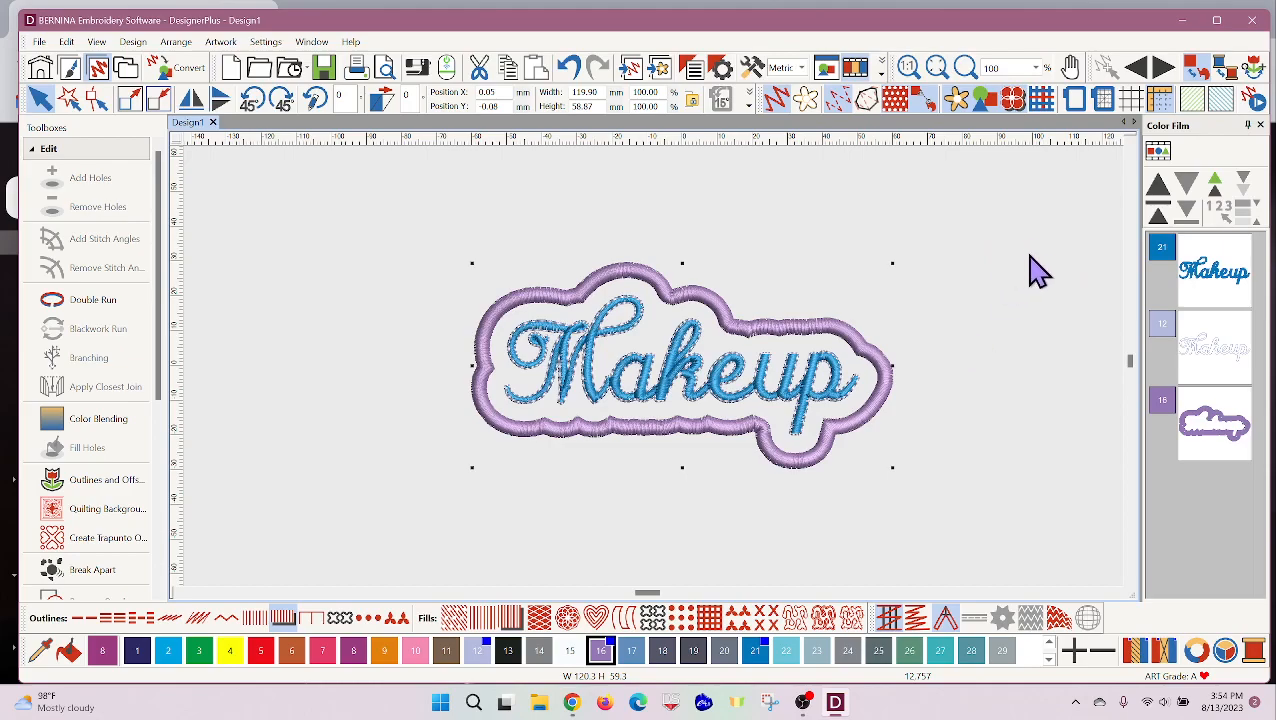
# - Play the stitch-out simulation of the design at 240000 stitches per minute
pyautogui.click(1256, 101)
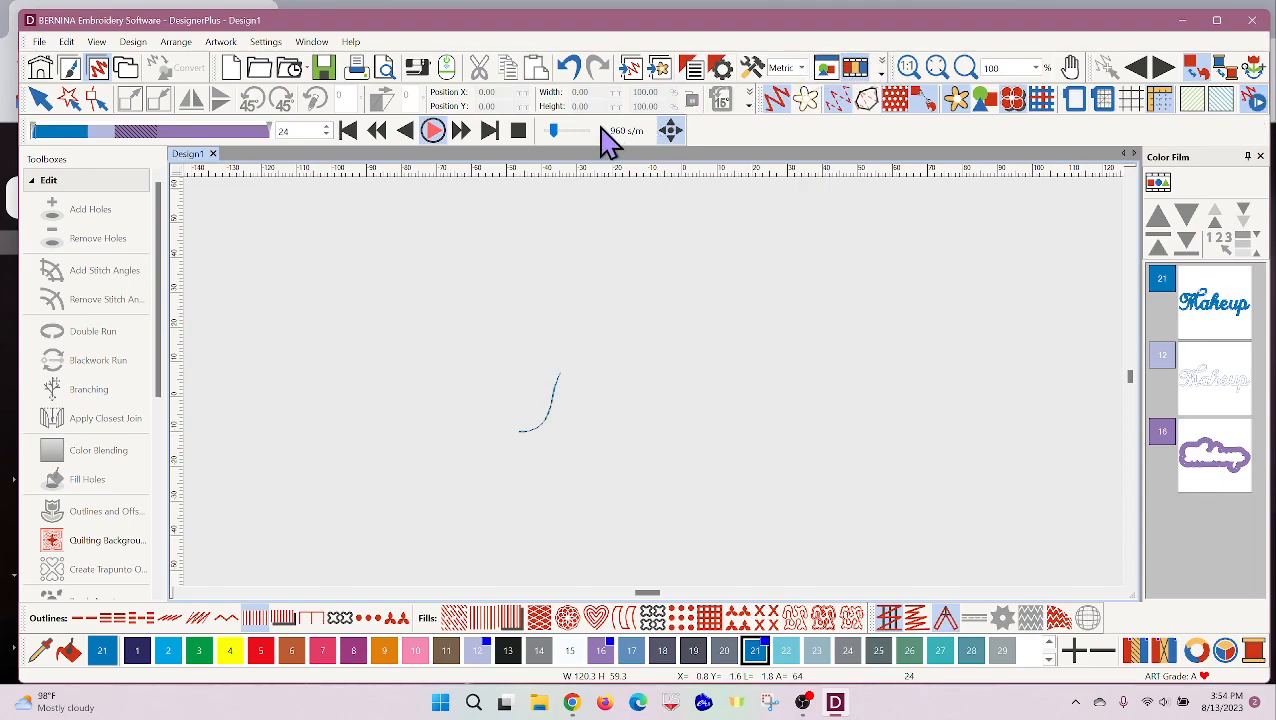
pyautogui.moveTo(553, 131); pyautogui.dragTo(585, 131)
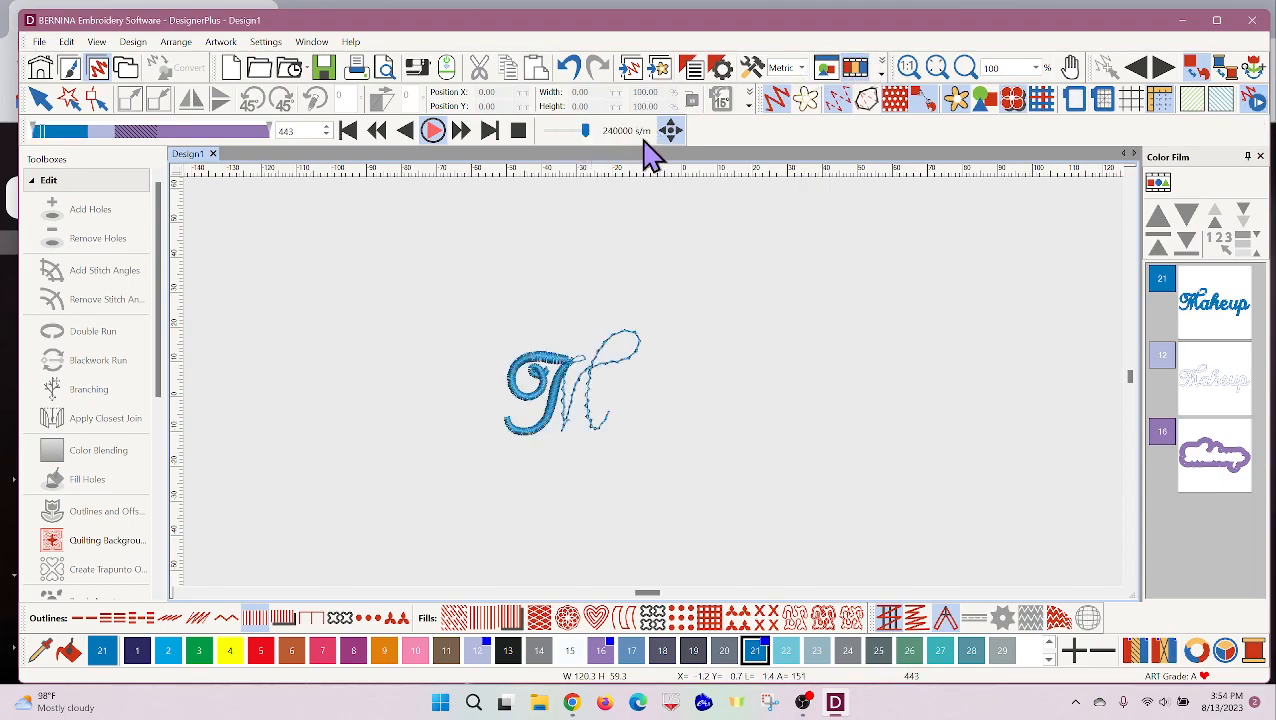